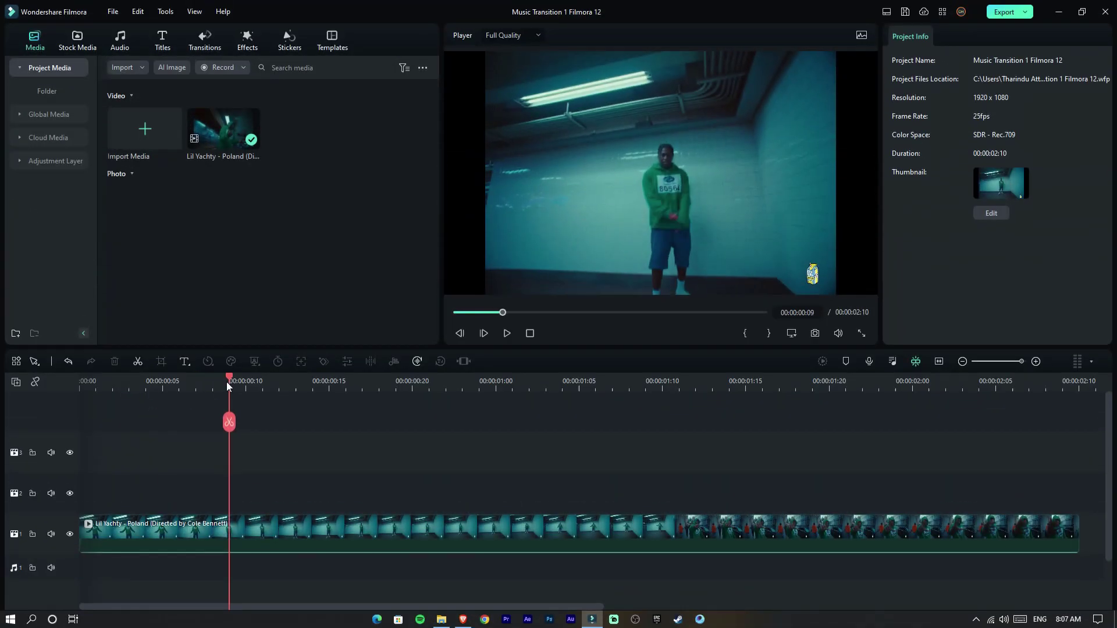
Split the music video clip at the first street-scene frame, 00:00:01:07
left_click_drag(226, 381, 905, 385)
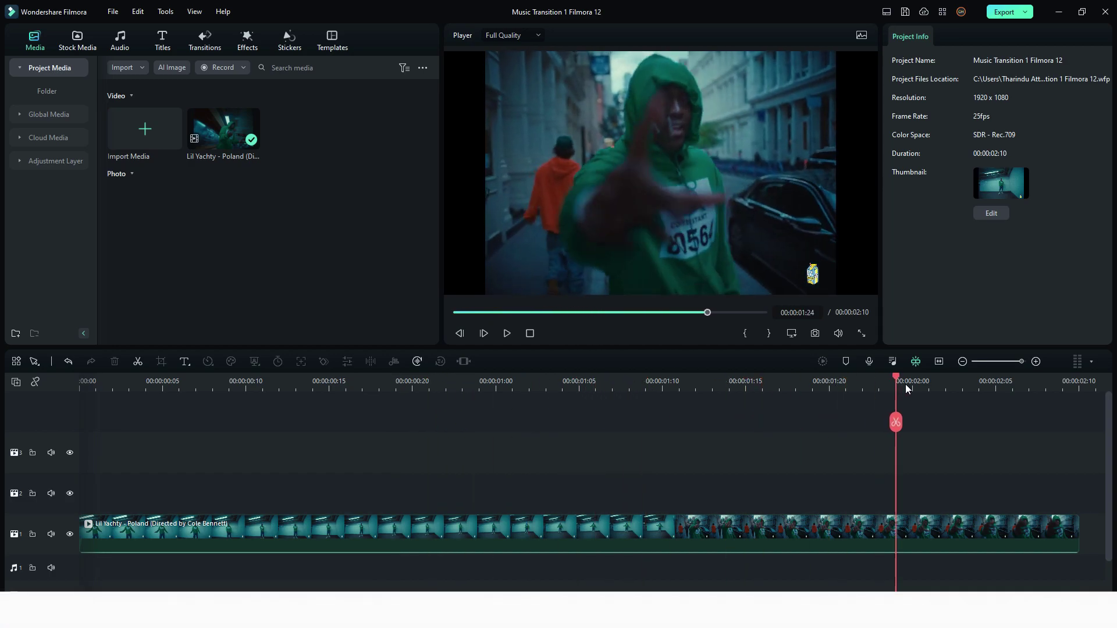
mouse_move(904, 384)
left_mouse_down()
mouse_move(652, 419)
mouse_move(605, 400)
mouse_move(615, 400)
left_mouse_up()
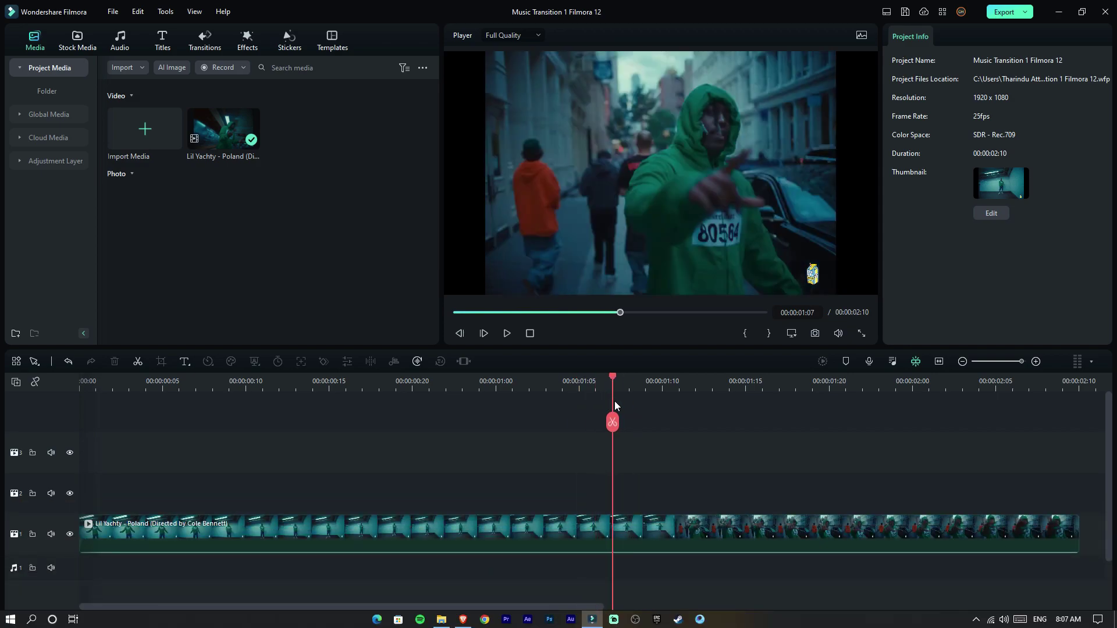
left_click_drag(615, 400, 608, 399)
left_click(613, 423)
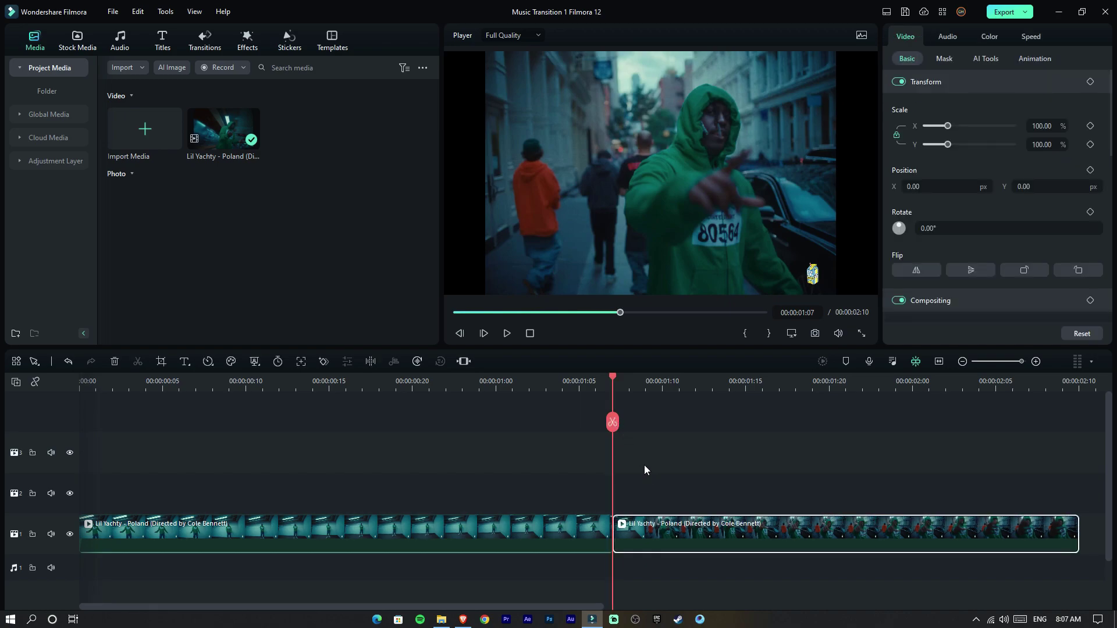
Move the street part onto track 2 starting at 00:00:00:20, overlapping the first clip
left_click(409, 384)
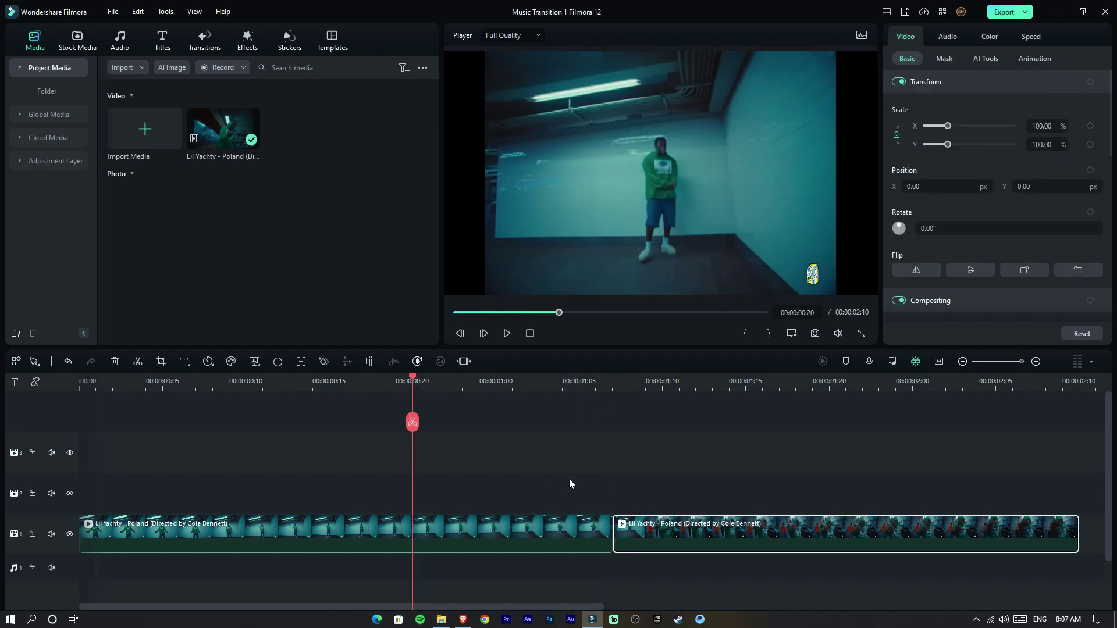
left_click_drag(647, 527, 505, 478)
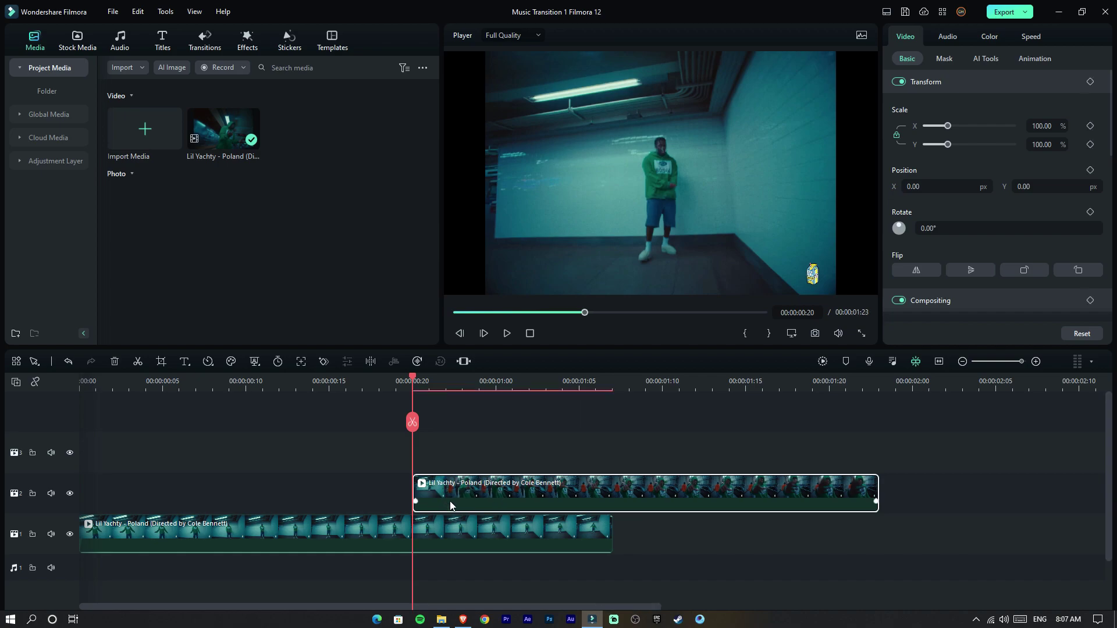
mouse_move(411, 378)
left_mouse_down()
mouse_move(214, 388)
mouse_move(363, 423)
mouse_move(512, 422)
mouse_move(417, 434)
left_mouse_up()
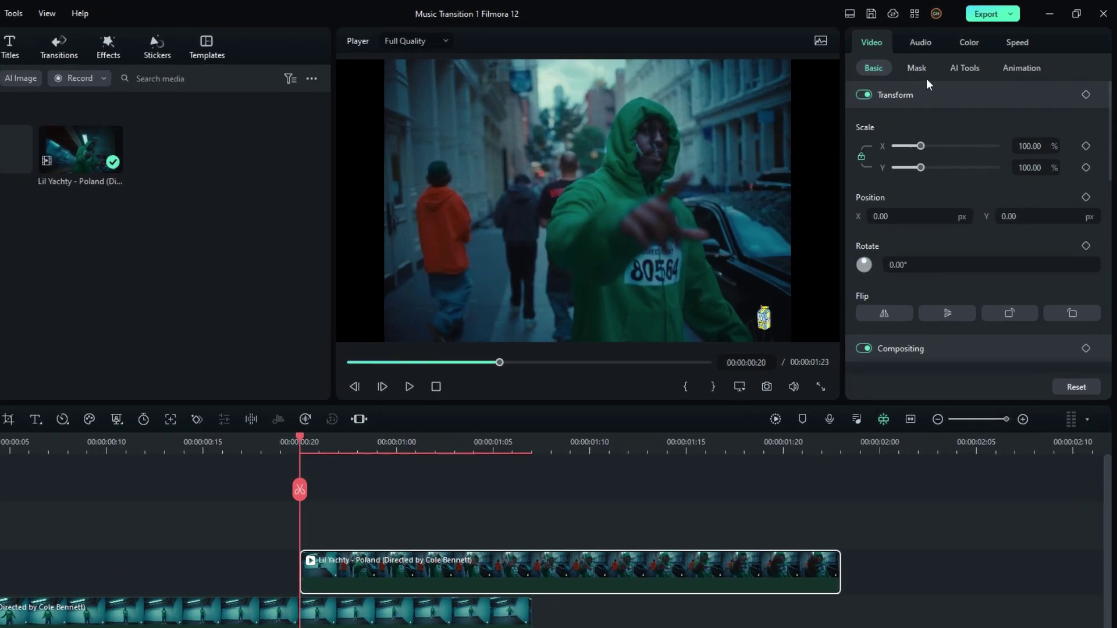
Enable Smart Cutout on the street clip and open its editor full screen
left_click(986, 60)
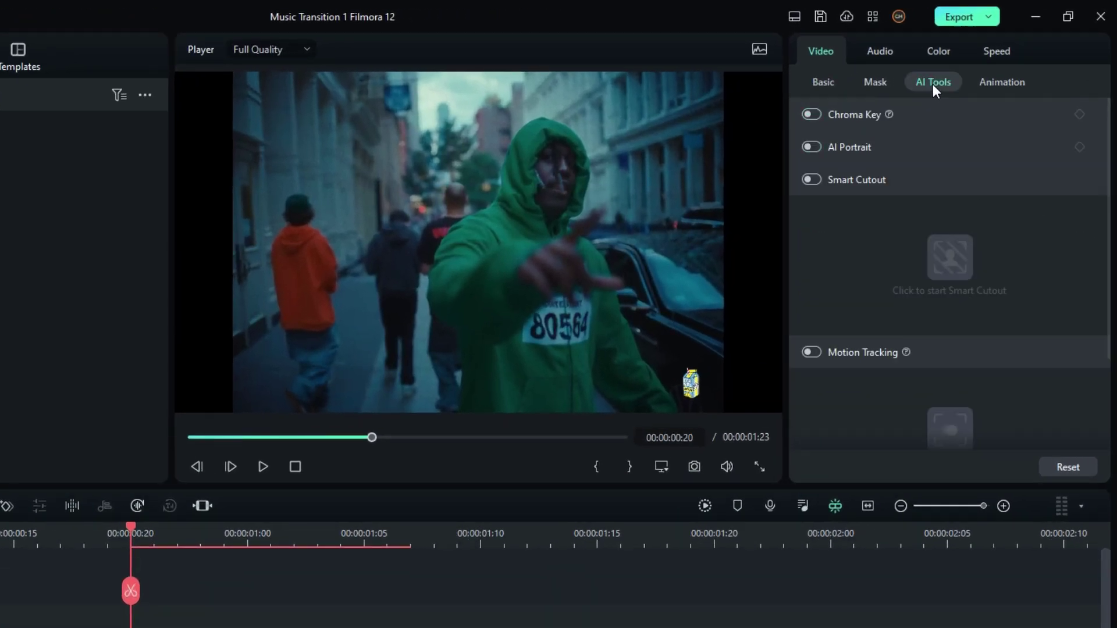
left_click(813, 181)
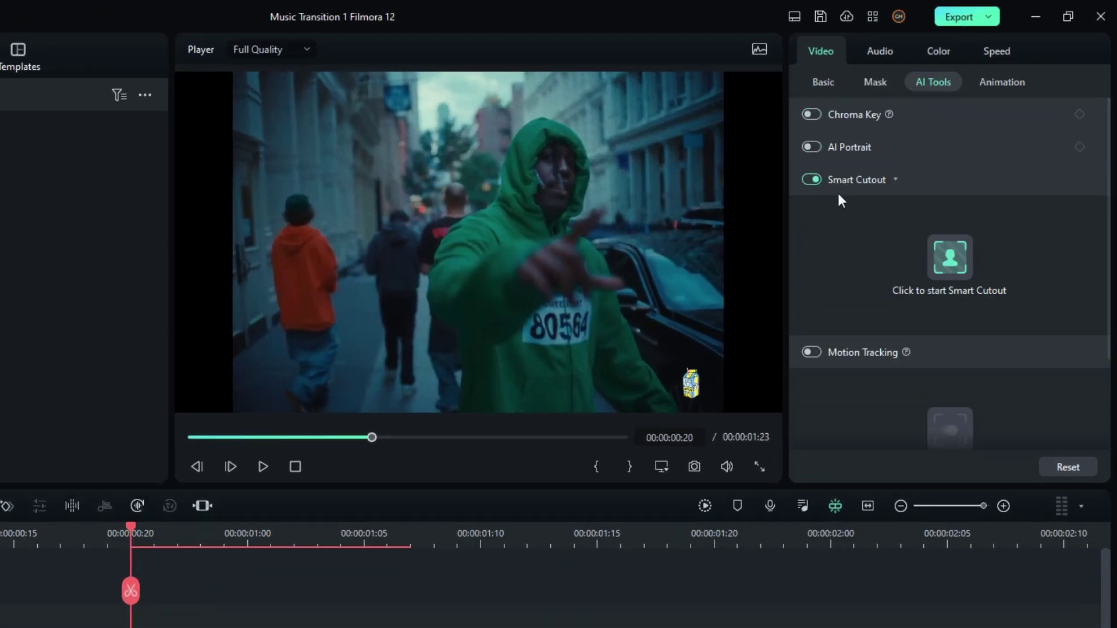
left_click(947, 259)
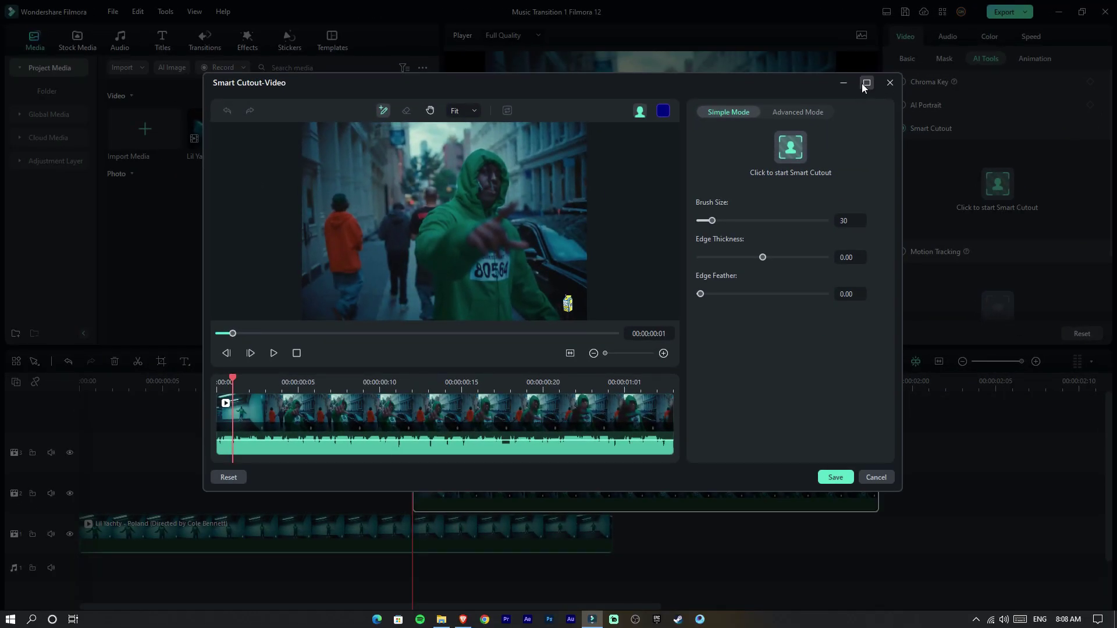
left_click(865, 84)
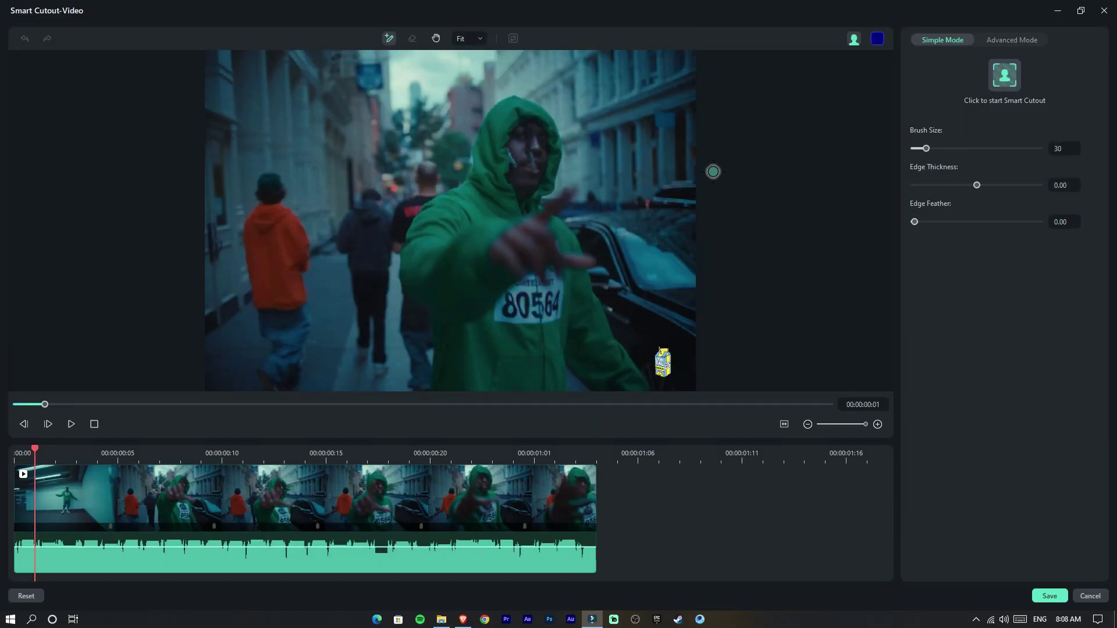
Brush over the green-hooded man, track him through the clip, and set edge feather 3
left_click_drag(165, 462, 119, 453)
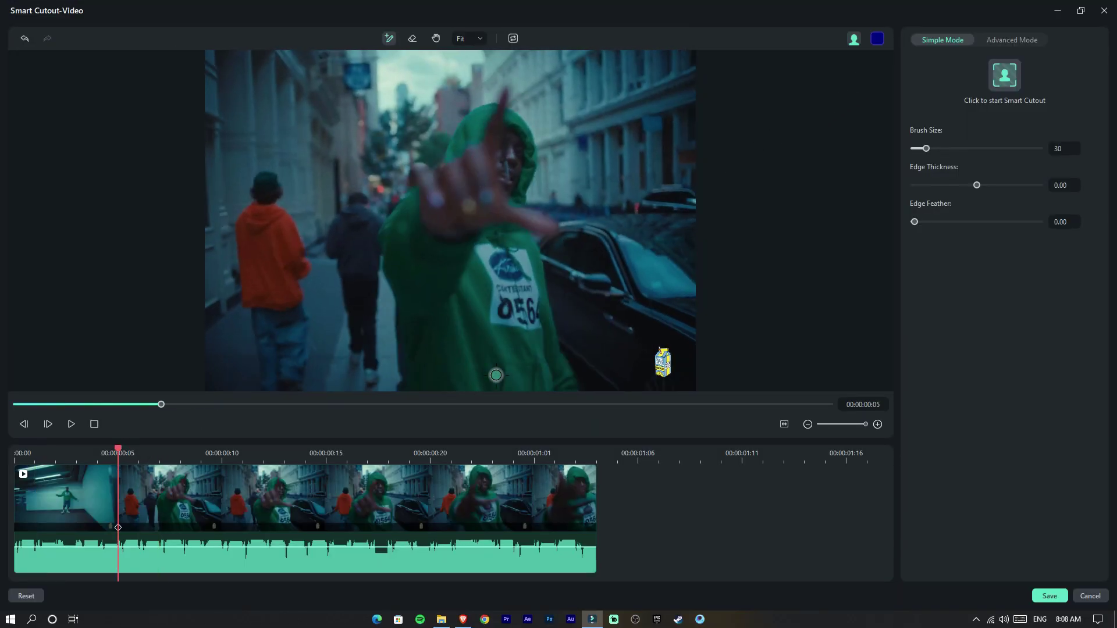
left_click_drag(489, 123, 461, 349)
left_click(412, 39)
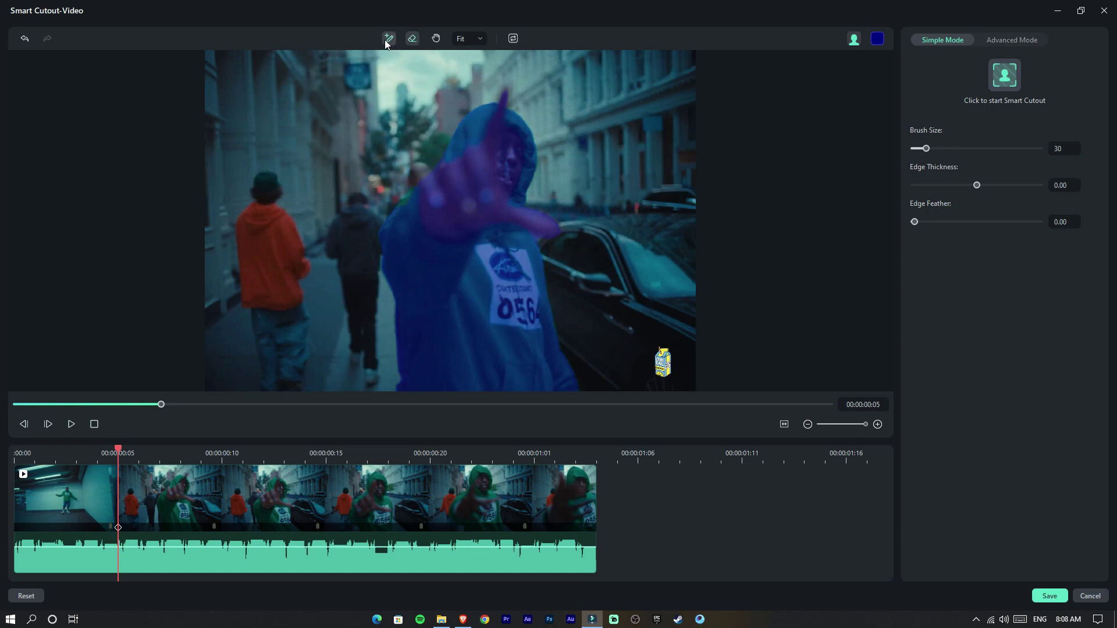
left_click(1003, 85)
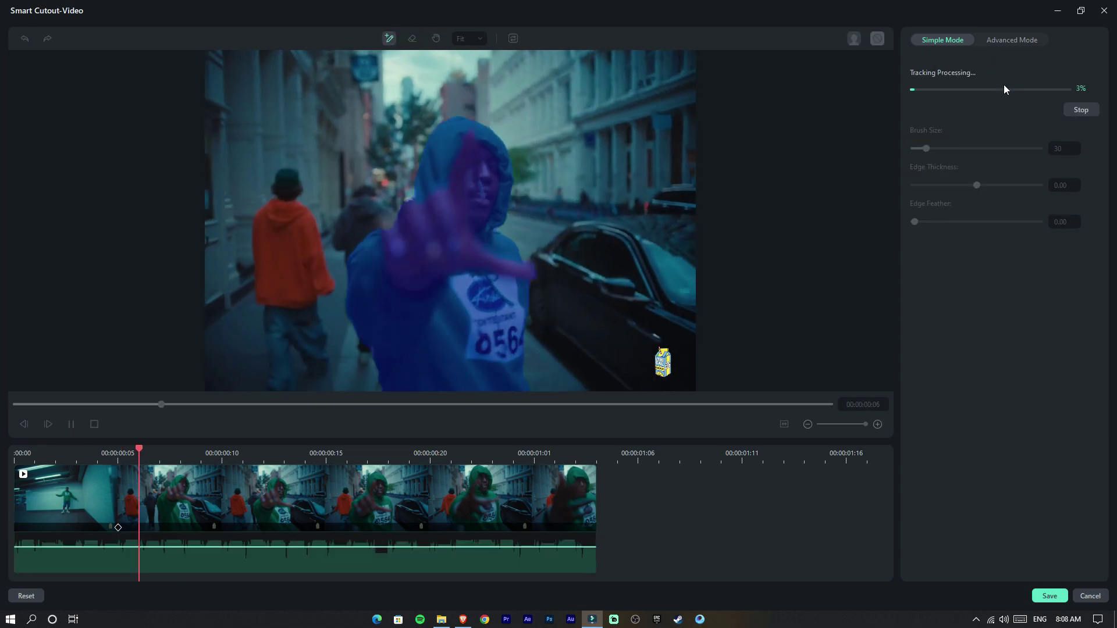
left_click(905, 78)
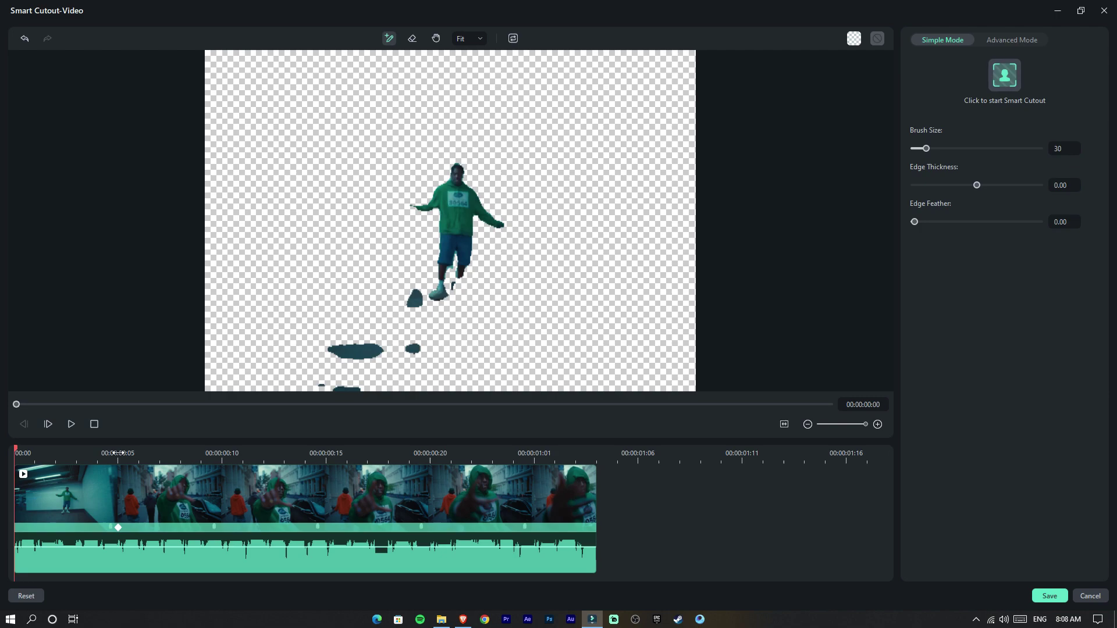
key("space")
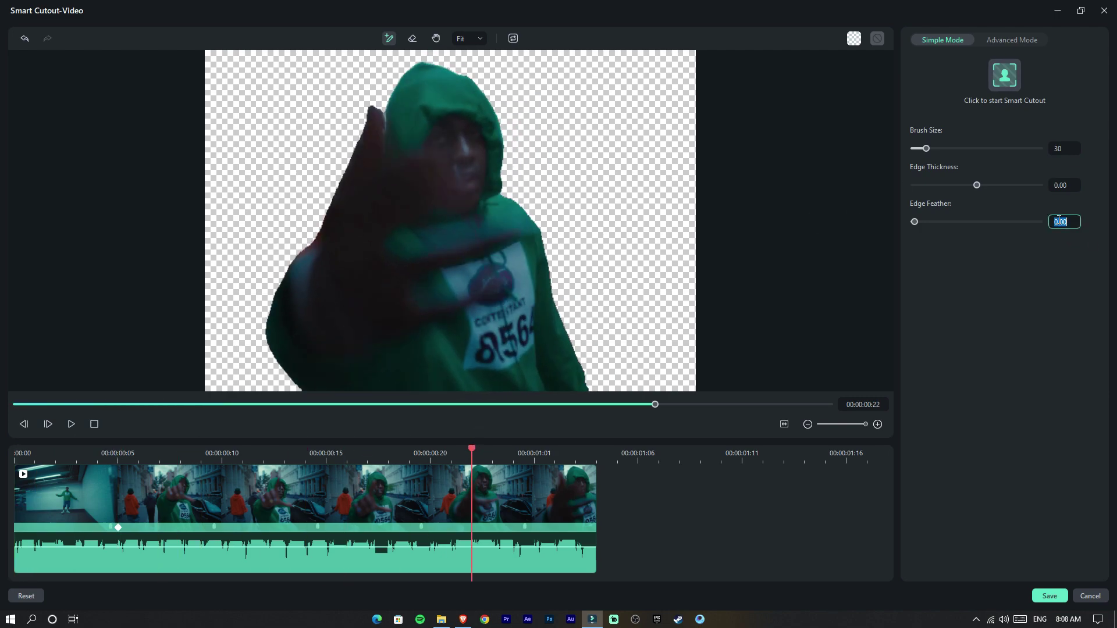
type("3")
key("Return")
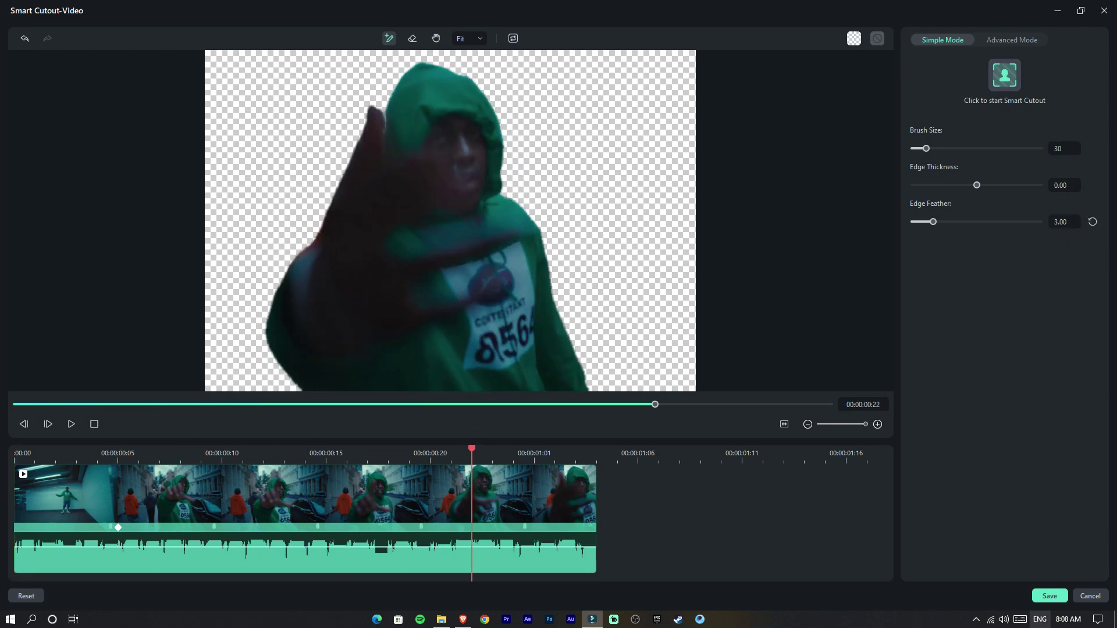
Save the cutout and paste a copy of the street clip onto track 3 at the same start
left_click(1046, 597)
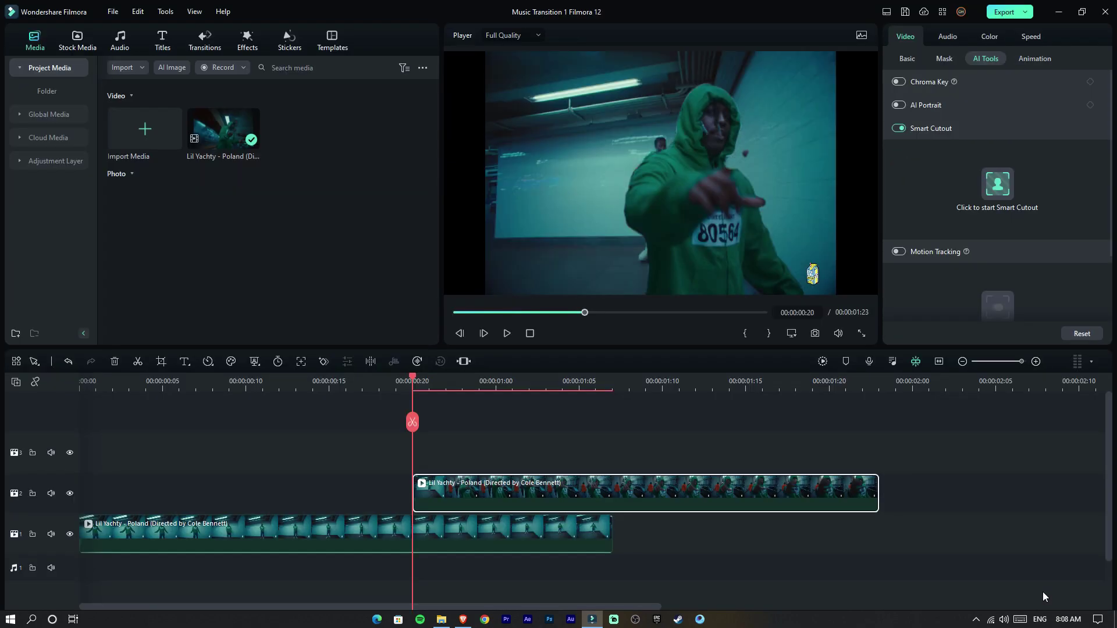
left_click_drag(412, 377, 413, 387)
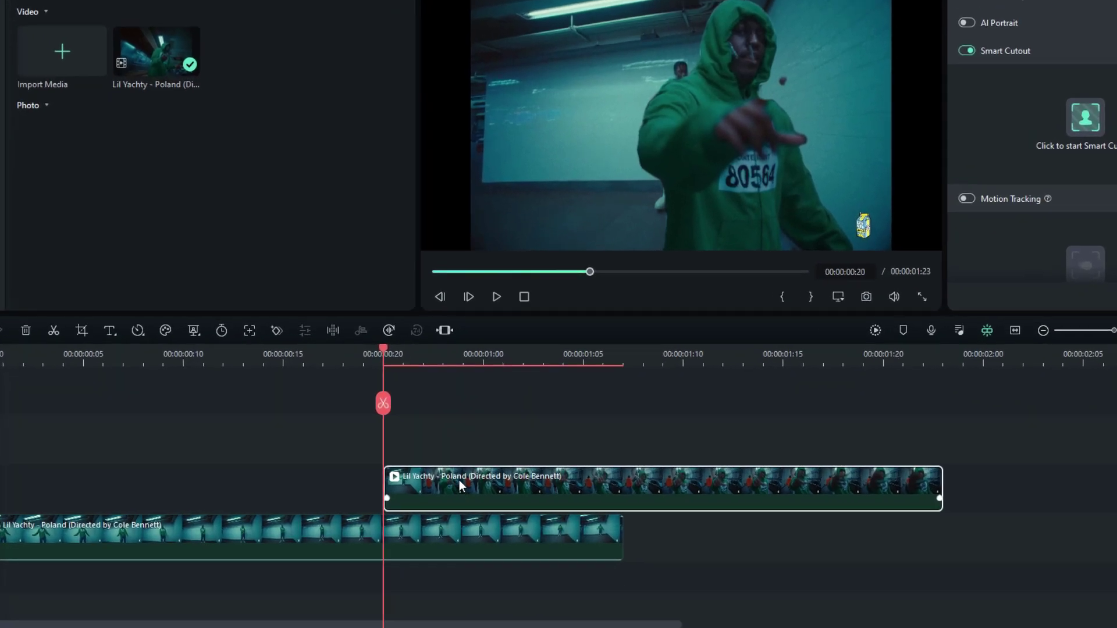
left_click_drag(479, 496, 467, 446)
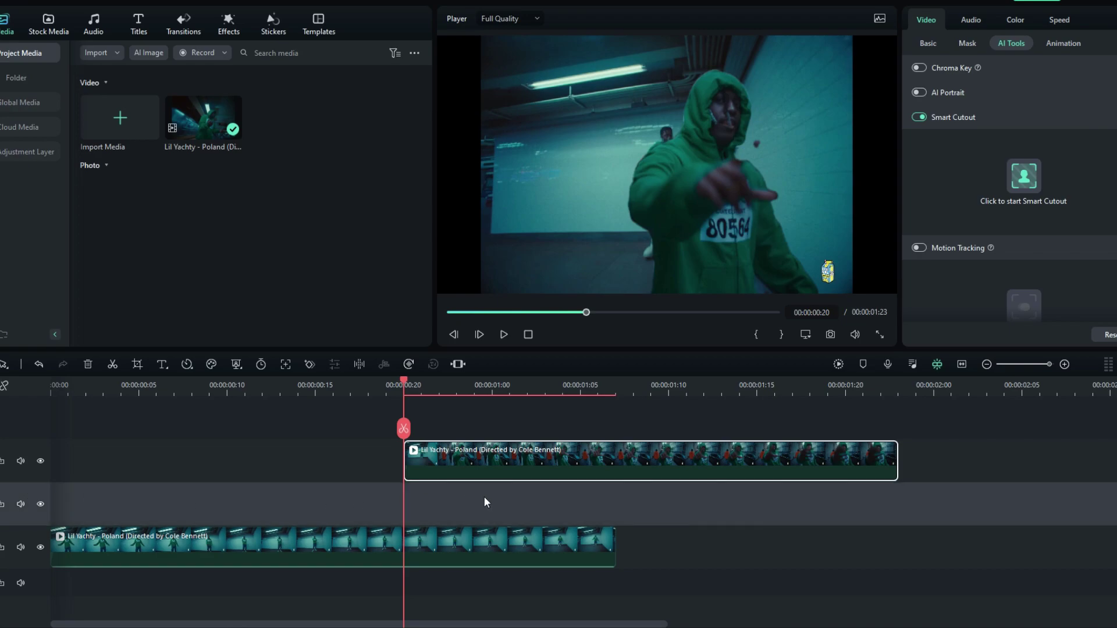
key("ctrl+v")
left_click(421, 384)
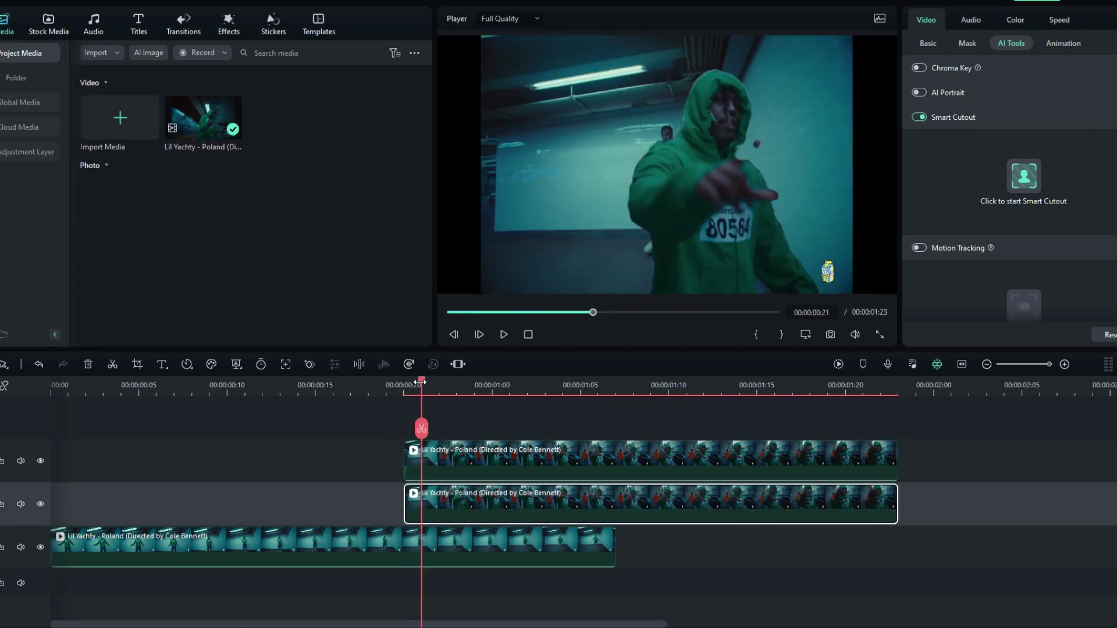
Switch off Smart Cutout on the lower street copy and preview the stack
left_click(449, 387)
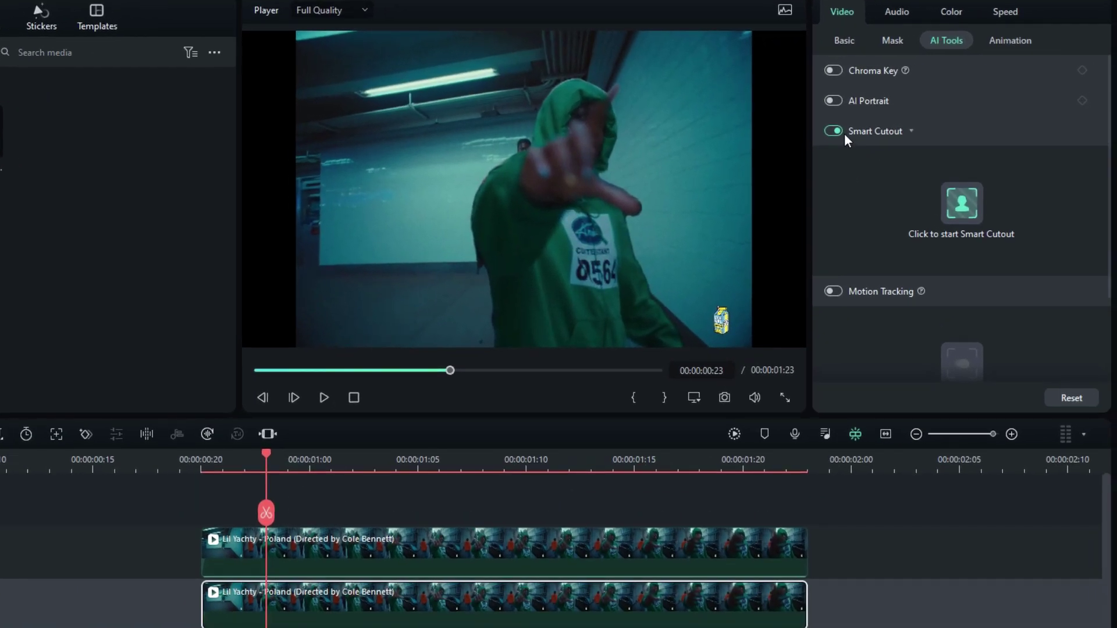
left_click(835, 131)
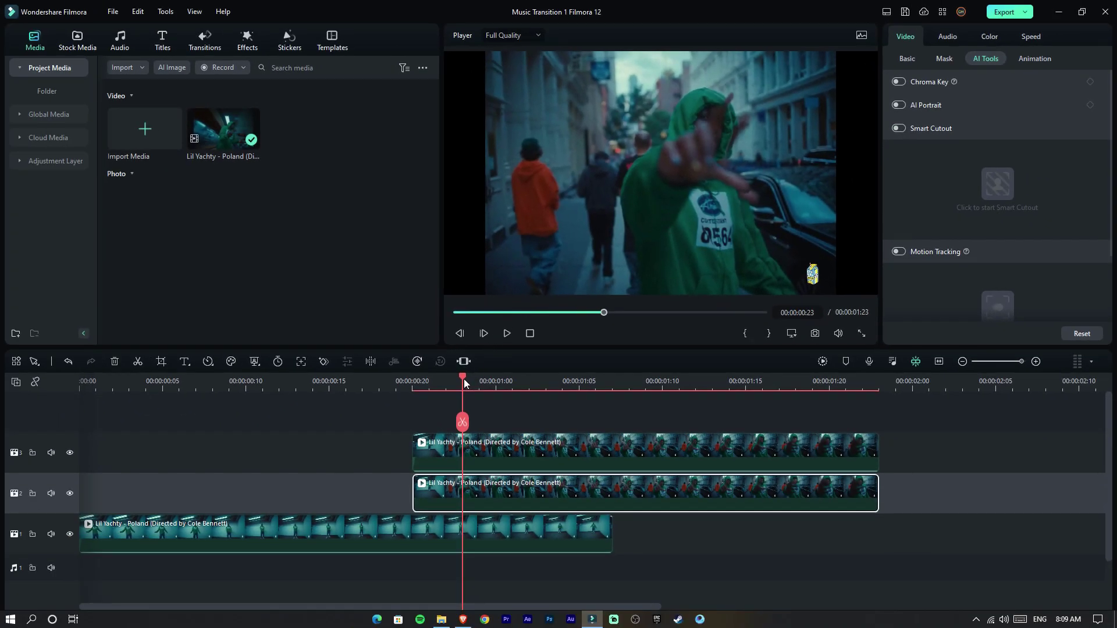
mouse_move(464, 383)
left_mouse_down()
mouse_move(578, 382)
mouse_move(445, 382)
left_mouse_up()
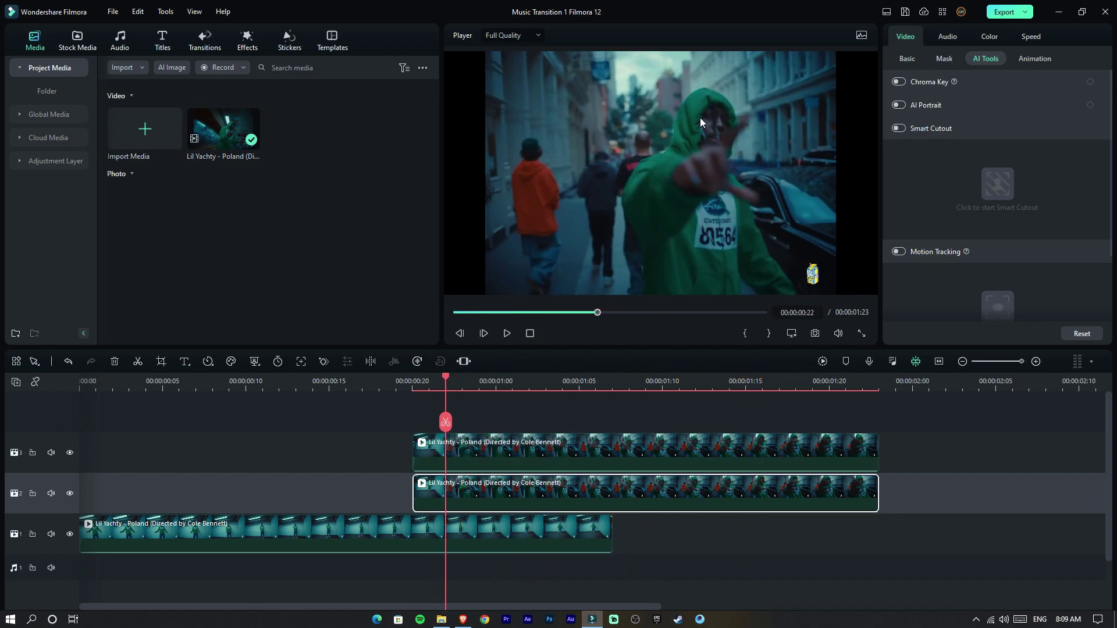
Hide track 2 and keyframe the top clip's Position at Y −946 at 00:00:00:20
left_click(70, 492)
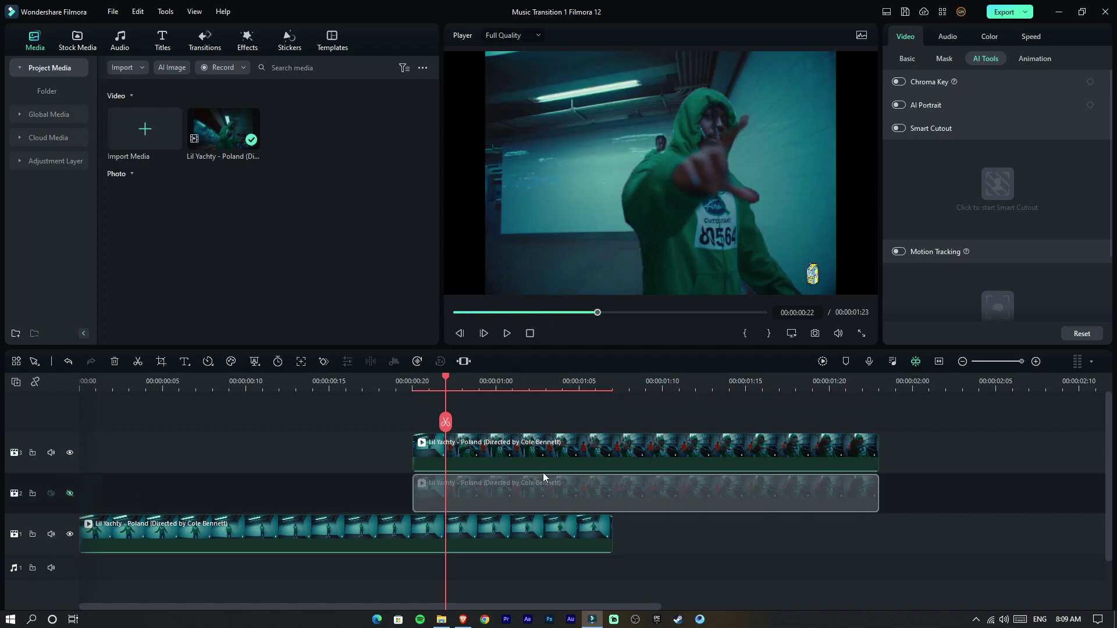
left_click(531, 457)
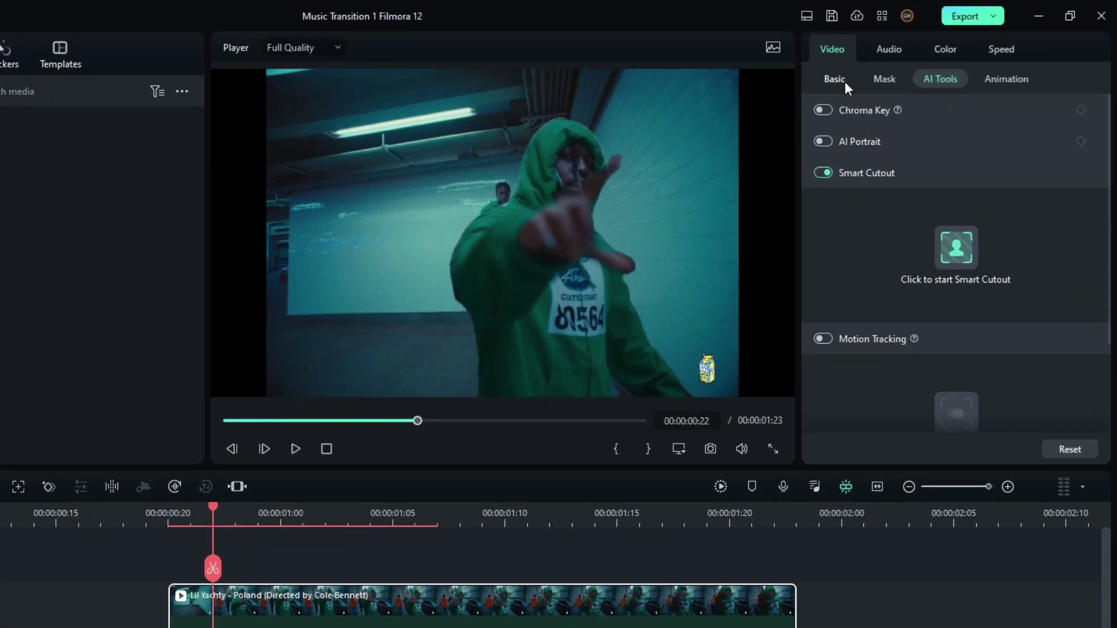
left_click(909, 60)
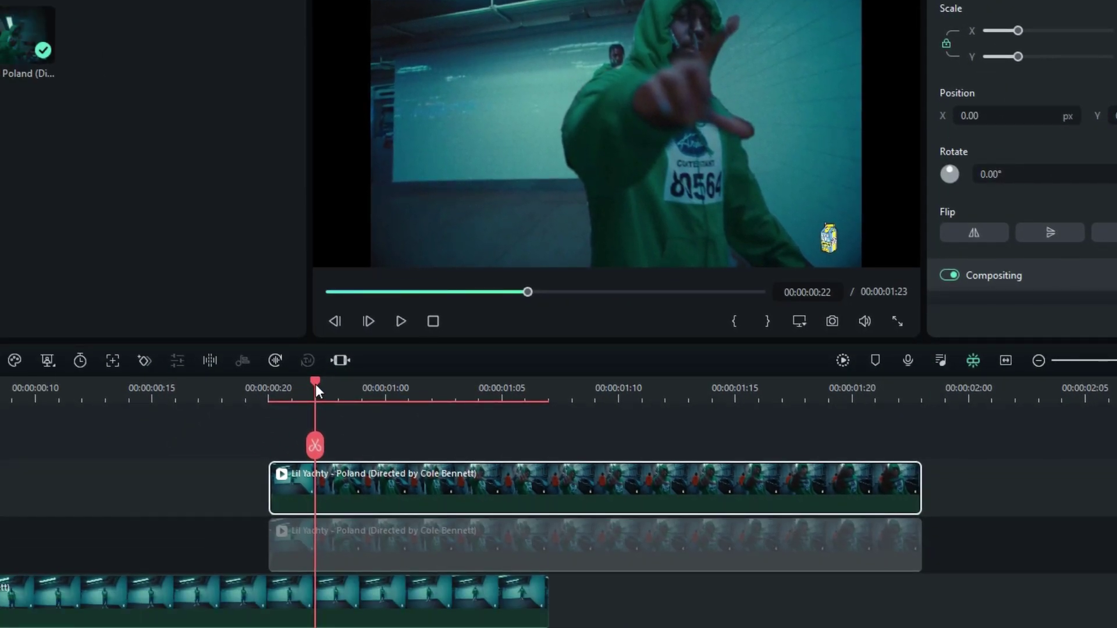
left_click_drag(315, 384, 276, 387)
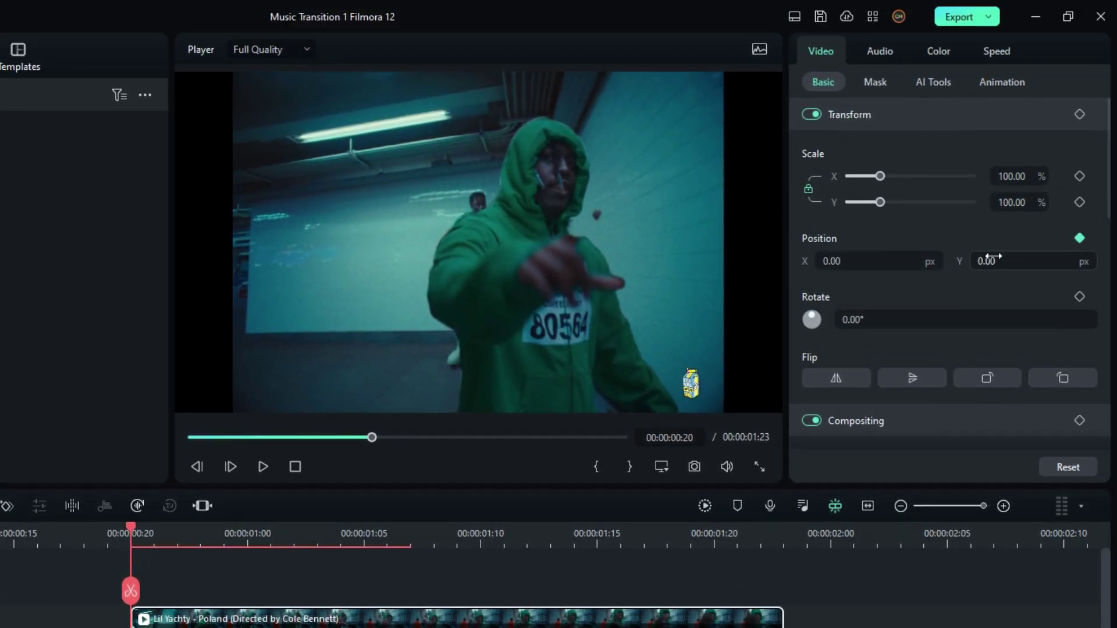
left_click_drag(977, 261, 882, 261)
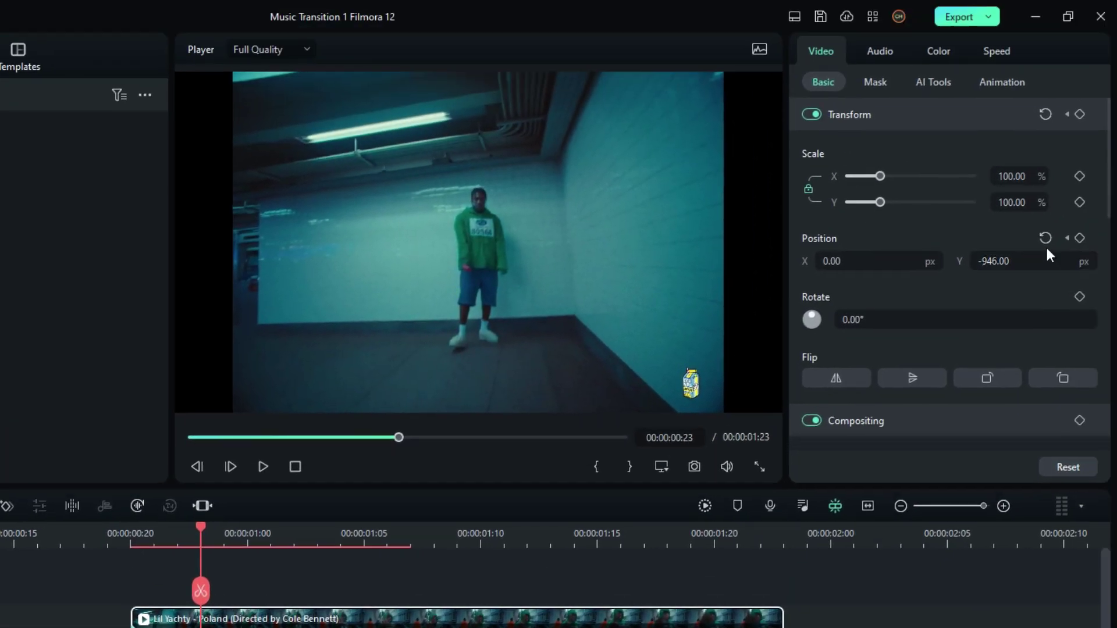
left_click(1087, 187)
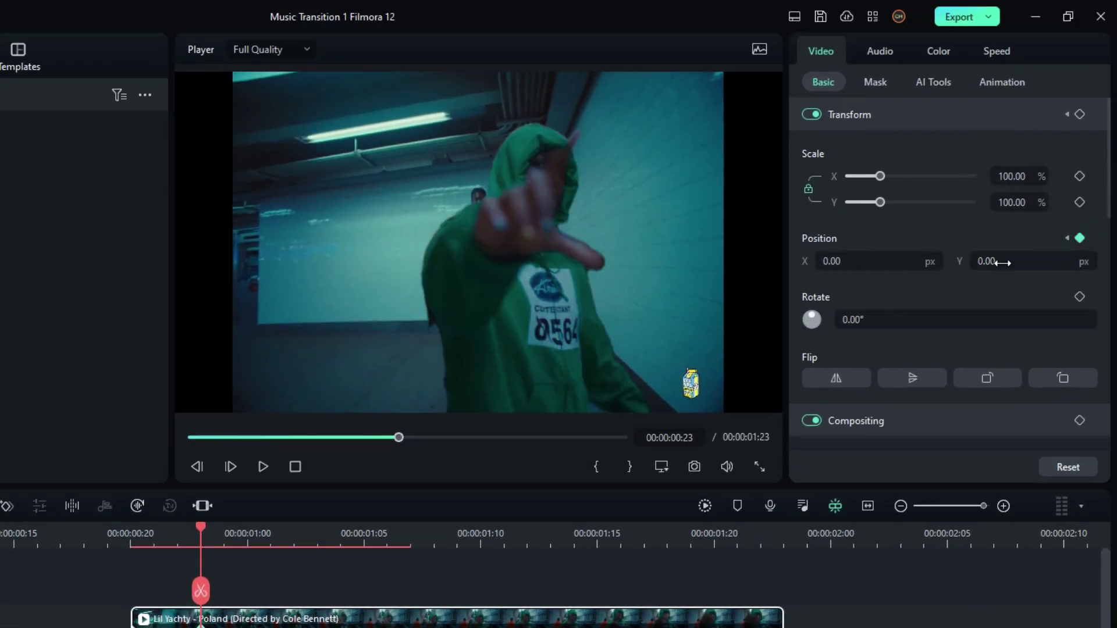
Add a Y 0 Position keyframe at 00:00:00:24 and nudge it slightly later
left_click(303, 418)
left_click_drag(302, 418, 414, 420)
left_click_drag(405, 491, 415, 492)
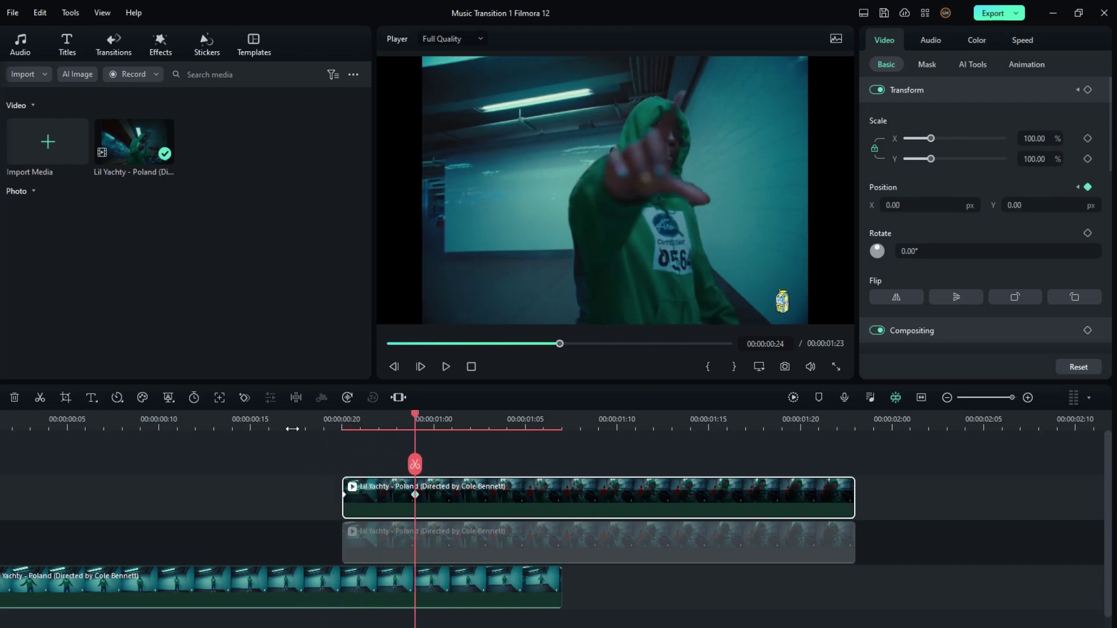
mouse_move(290, 419)
left_mouse_down()
mouse_move(427, 445)
mouse_move(352, 445)
left_mouse_up()
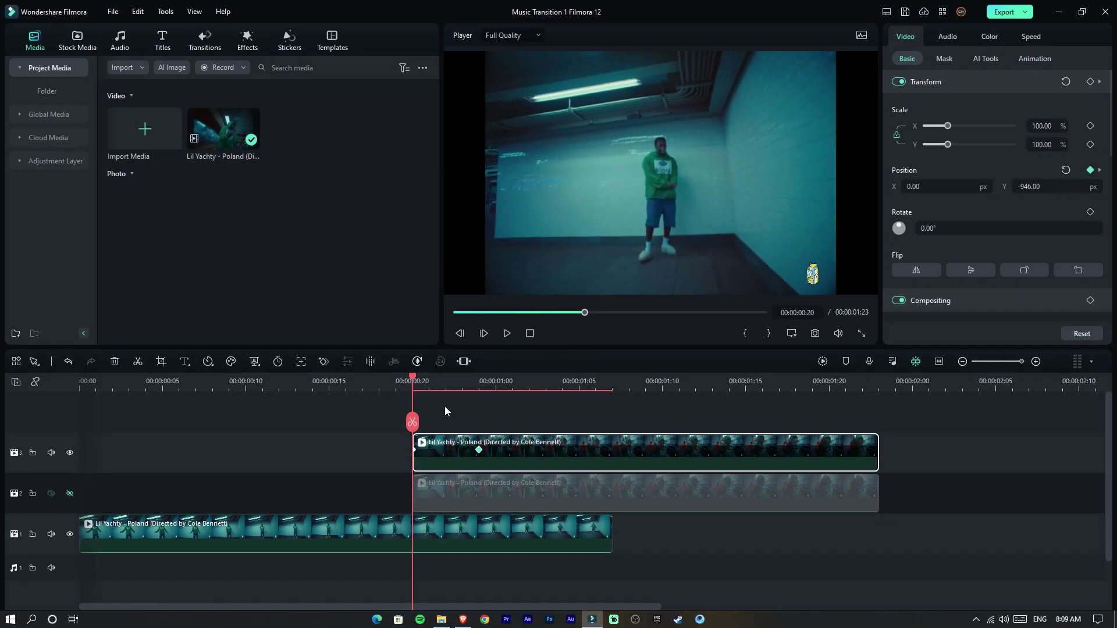
left_click_drag(420, 386, 479, 399)
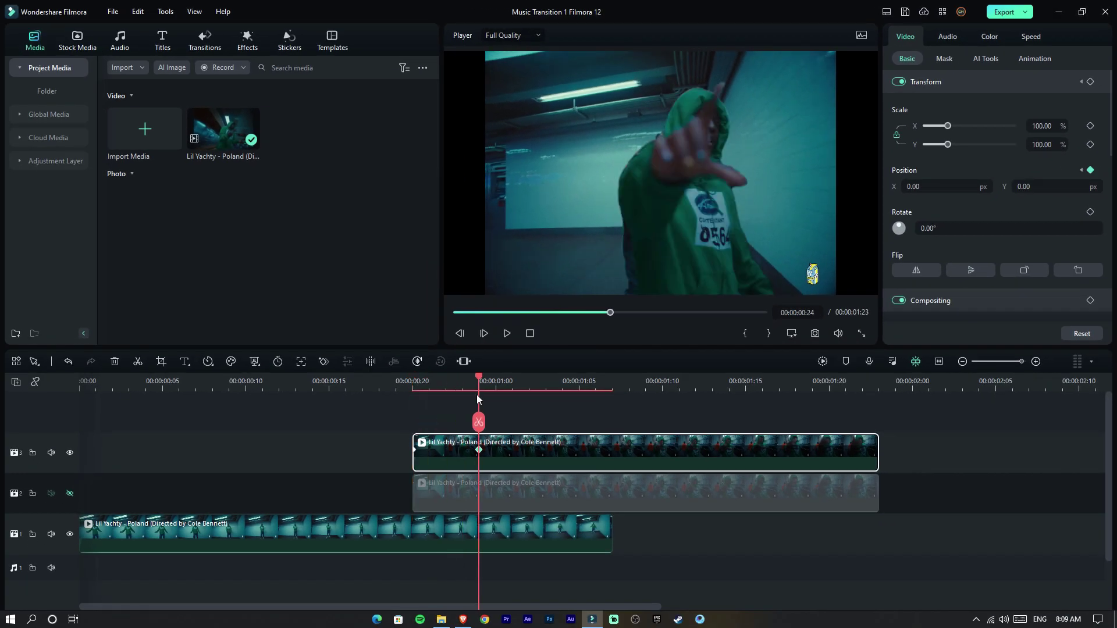
Unhide the track-2 background copy and keyframe its Position at Y 1093 at 00:00:00:24
left_click(487, 505)
left_click(70, 492)
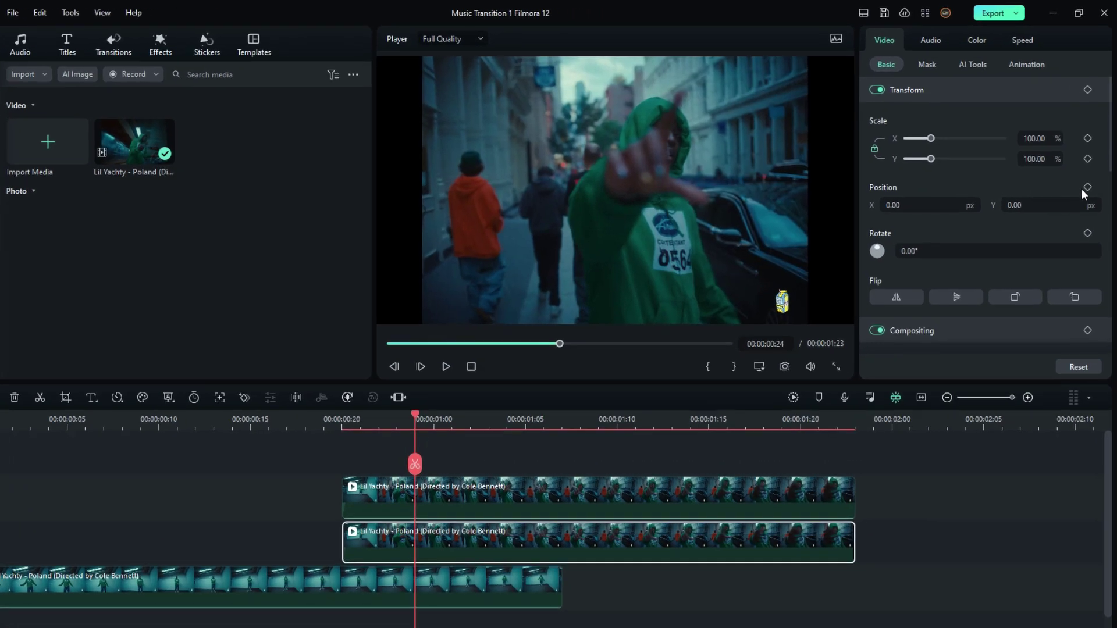
left_click(1088, 171)
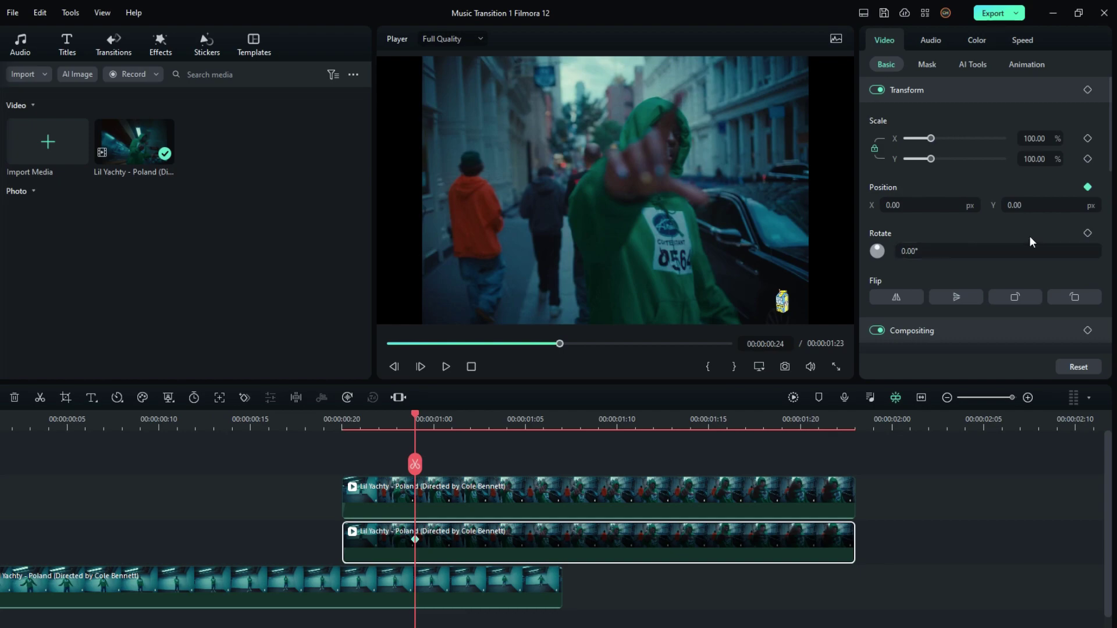
left_click_drag(1031, 206, 1099, 206)
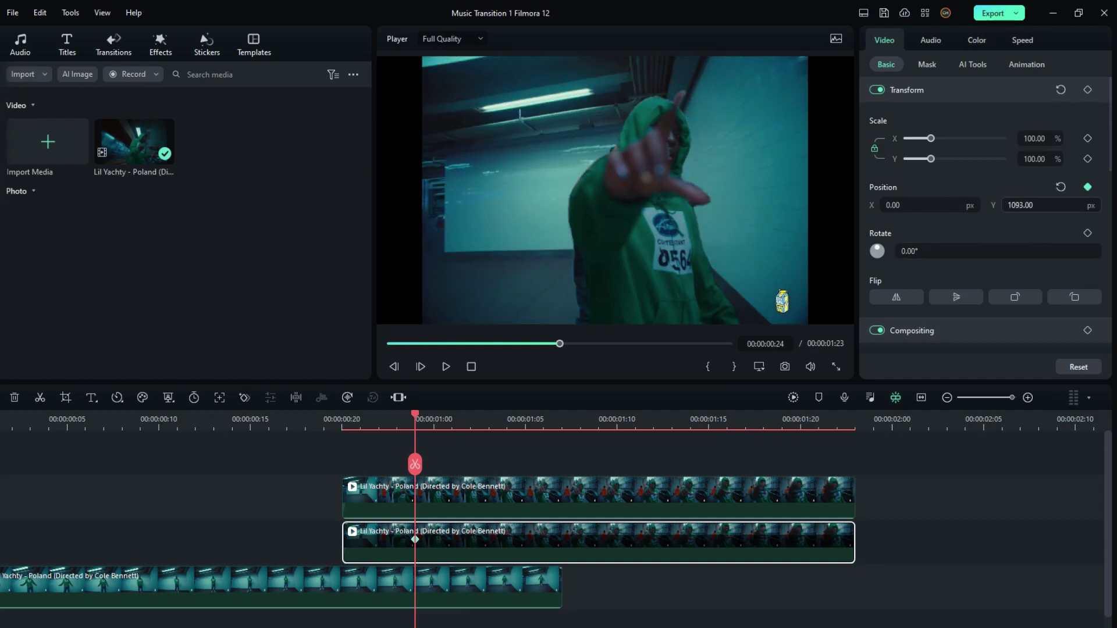
Add a later Y 0 keyframe around 00:00:01:00 and play back the transition
left_click_drag(414, 414, 489, 426)
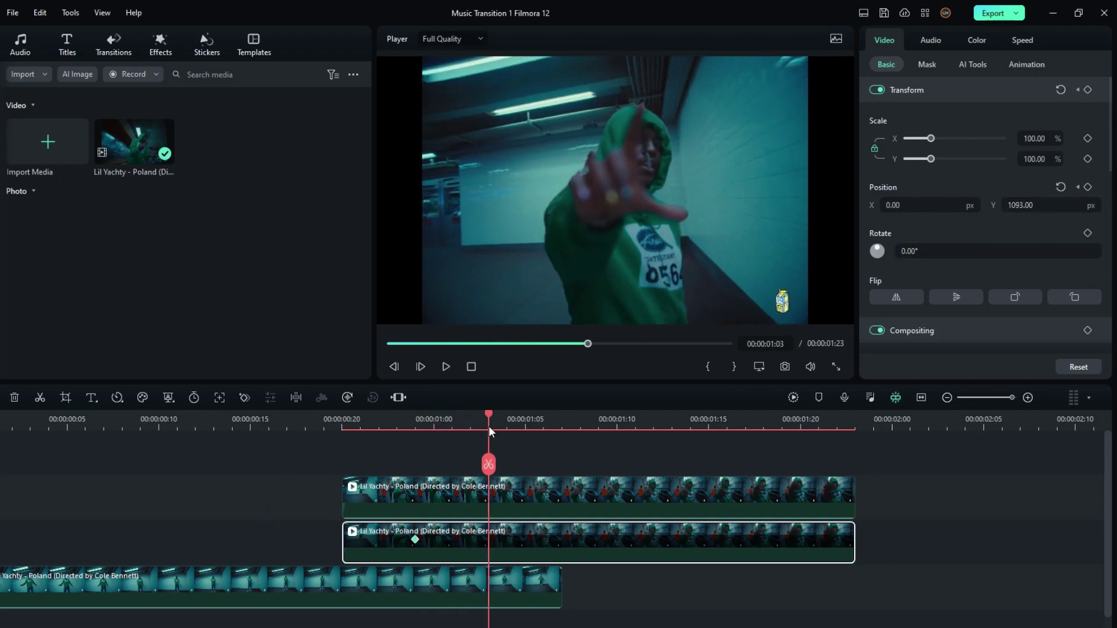
mouse_move(320, 419)
left_mouse_down()
mouse_move(437, 427)
mouse_move(308, 427)
left_mouse_up()
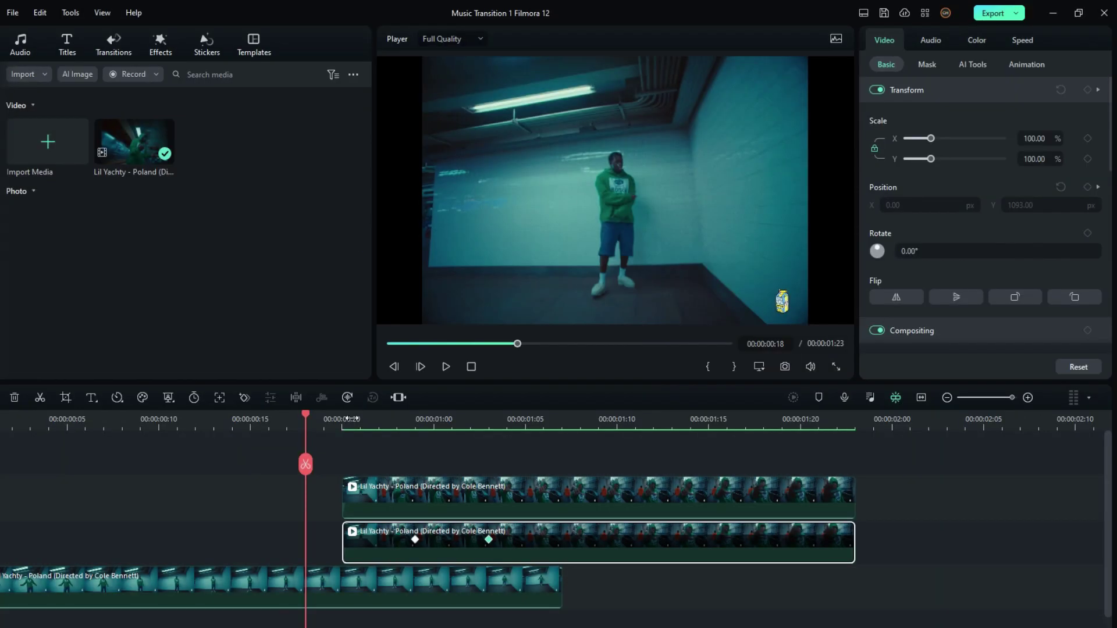
left_click(347, 380)
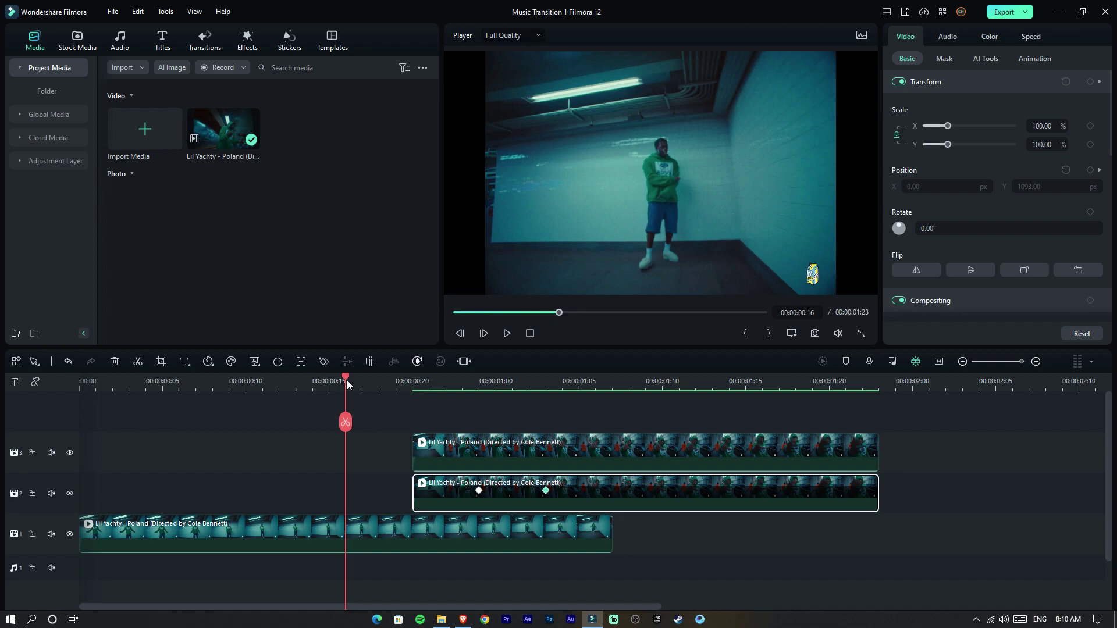
key("space")
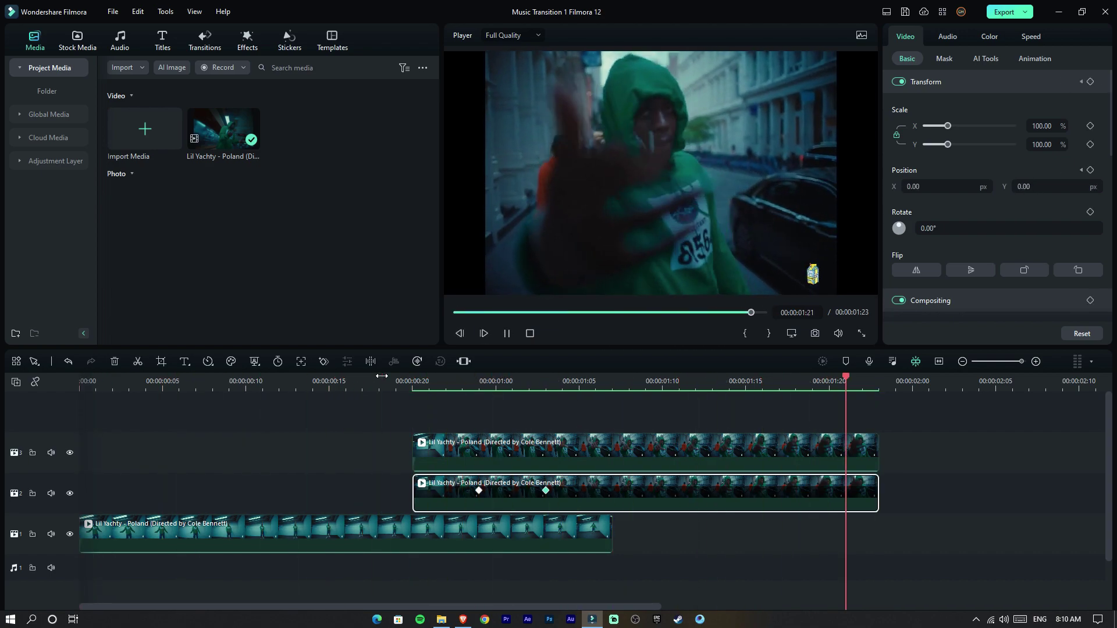
left_click(414, 381)
Apply NewBlue FX Motion Blur to the top clip at 00:00:00:24
left_click_drag(414, 393, 485, 395)
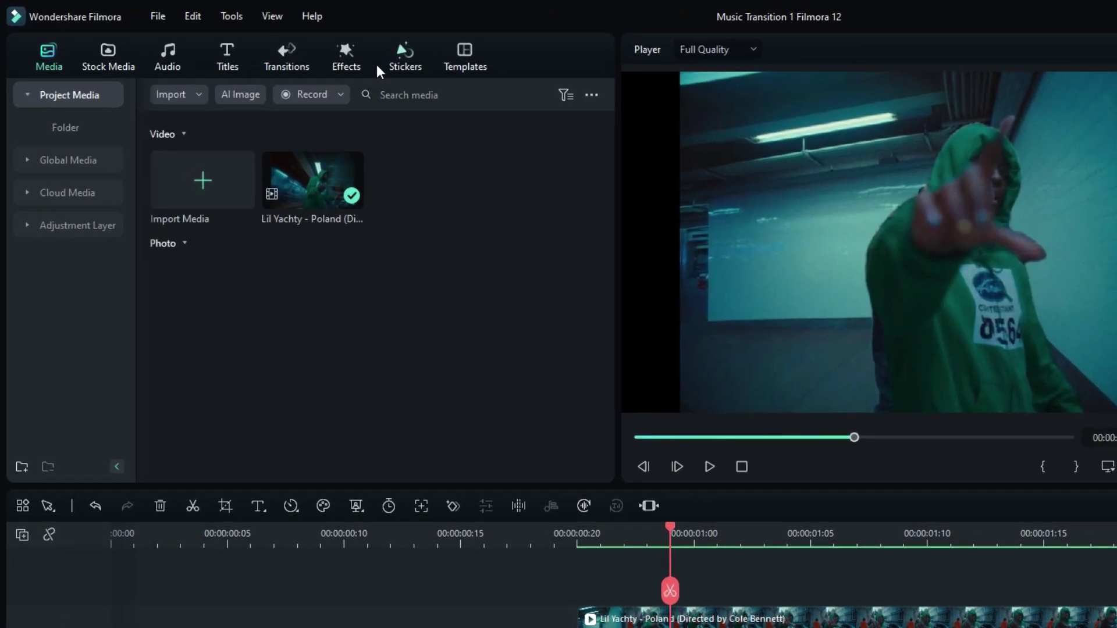
left_click(252, 41)
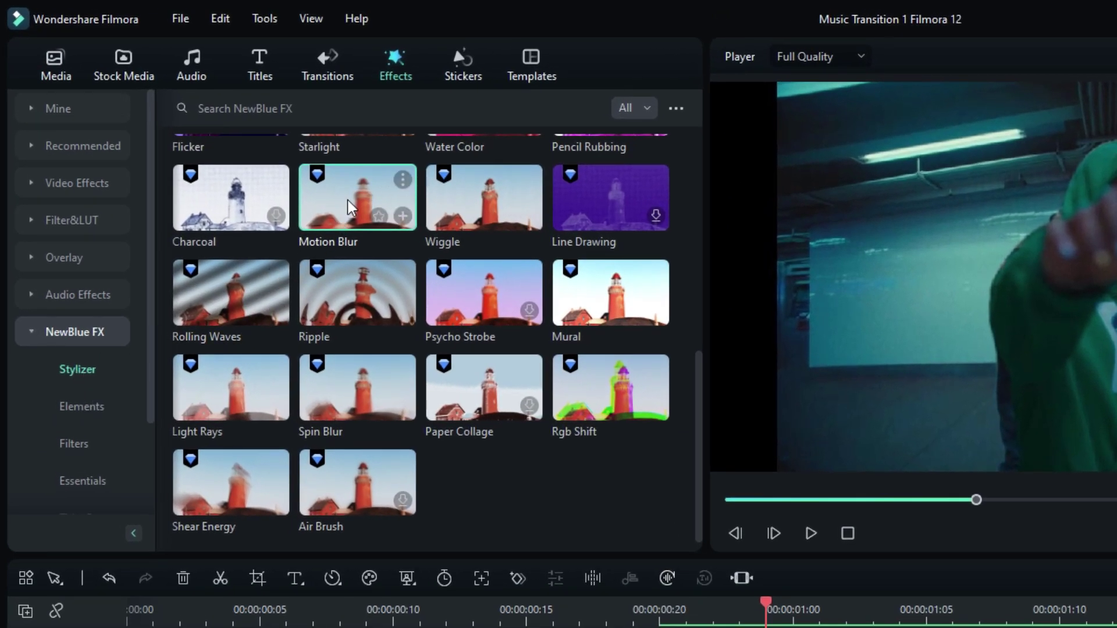
left_click_drag(365, 200, 385, 515)
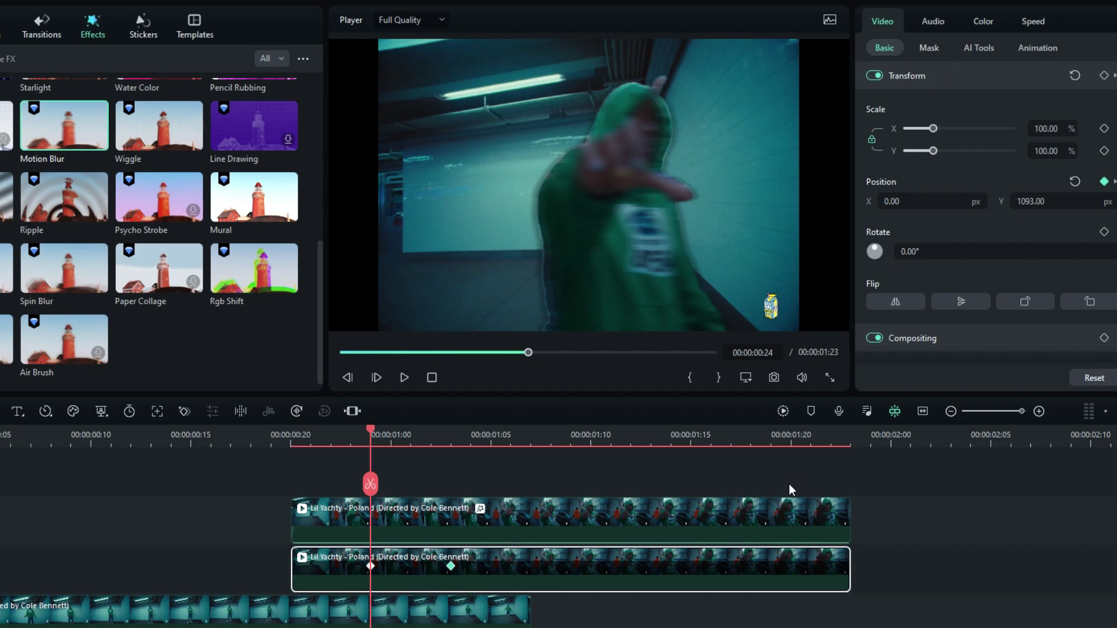
left_click(789, 511)
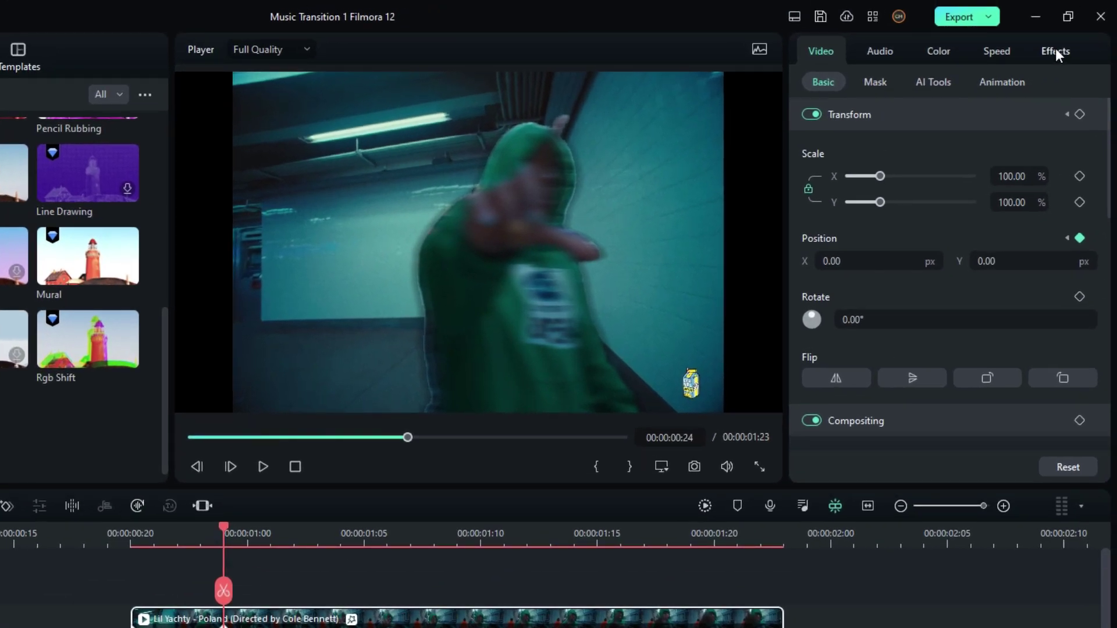
left_click(1056, 49)
type("9")
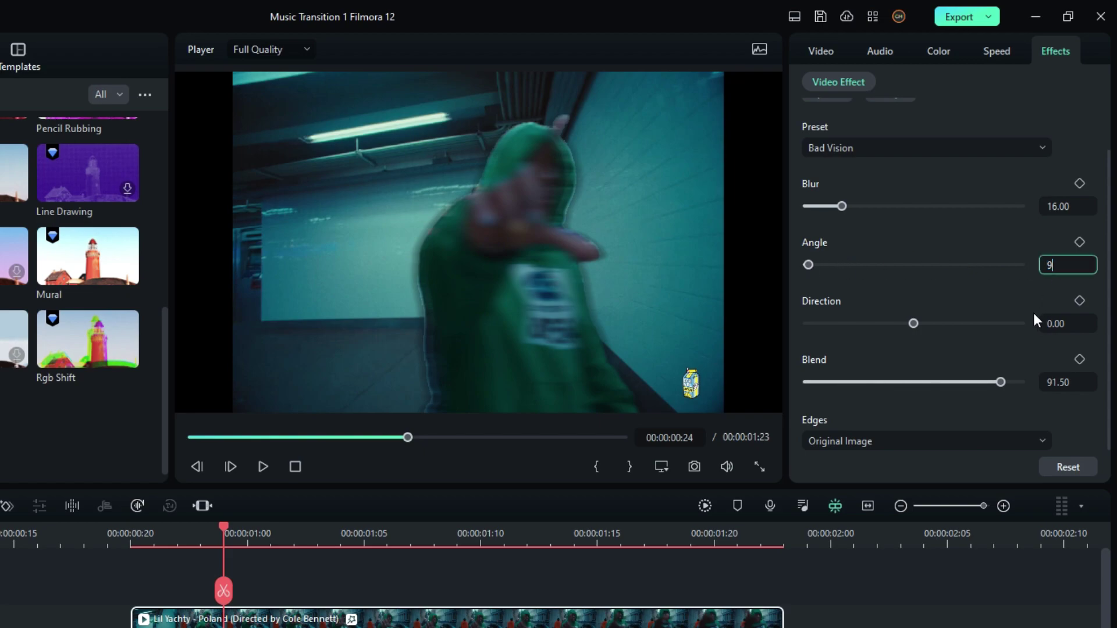
type("0")
Set the Motion Blur to angle 90, blur 25.10, blend 100 and Blank edges
key("Return")
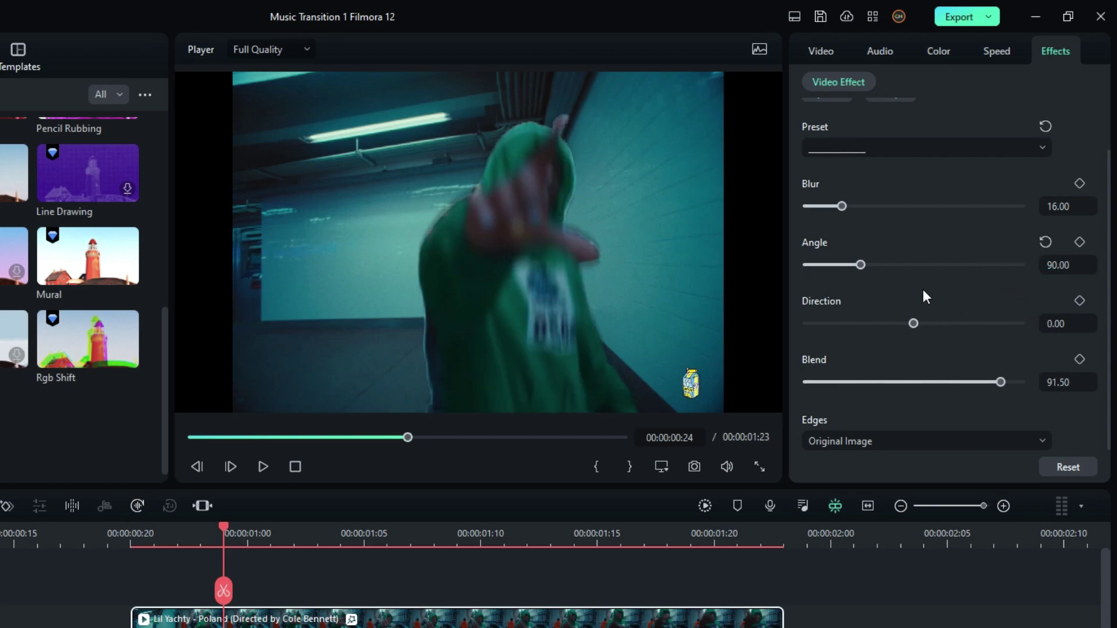
left_click_drag(842, 207, 862, 212)
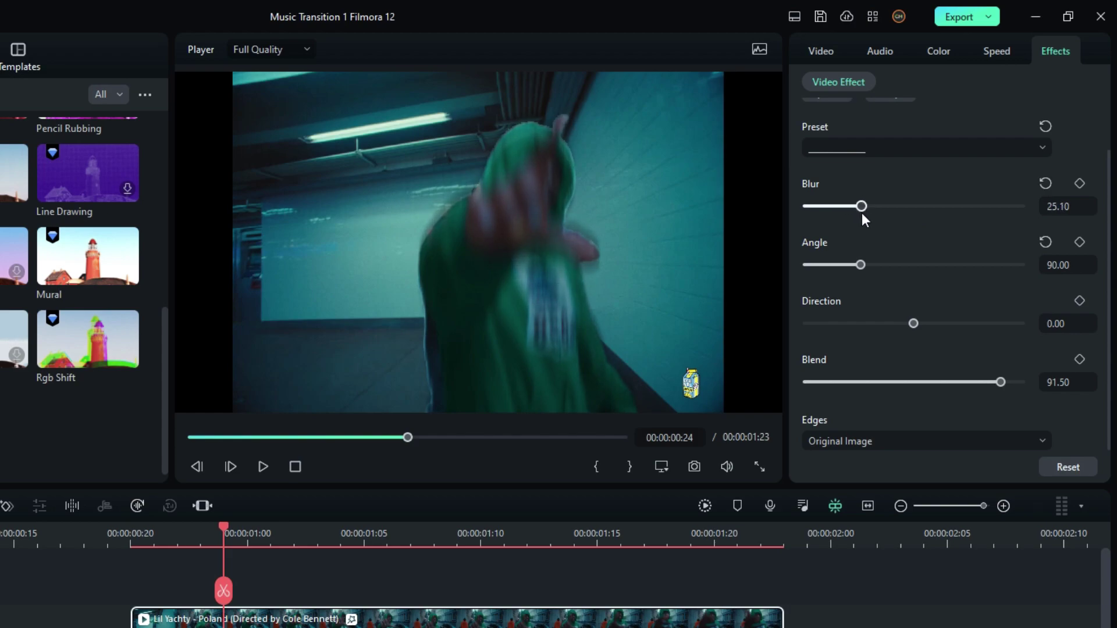
left_click_drag(1001, 383, 1015, 392)
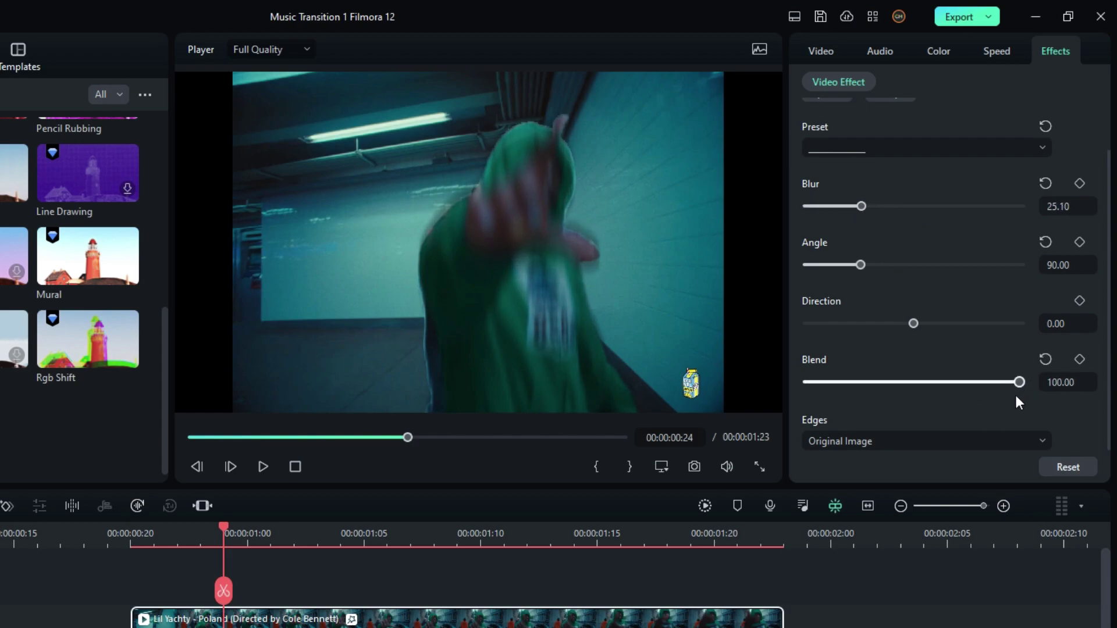
left_click(850, 442)
left_click(838, 471)
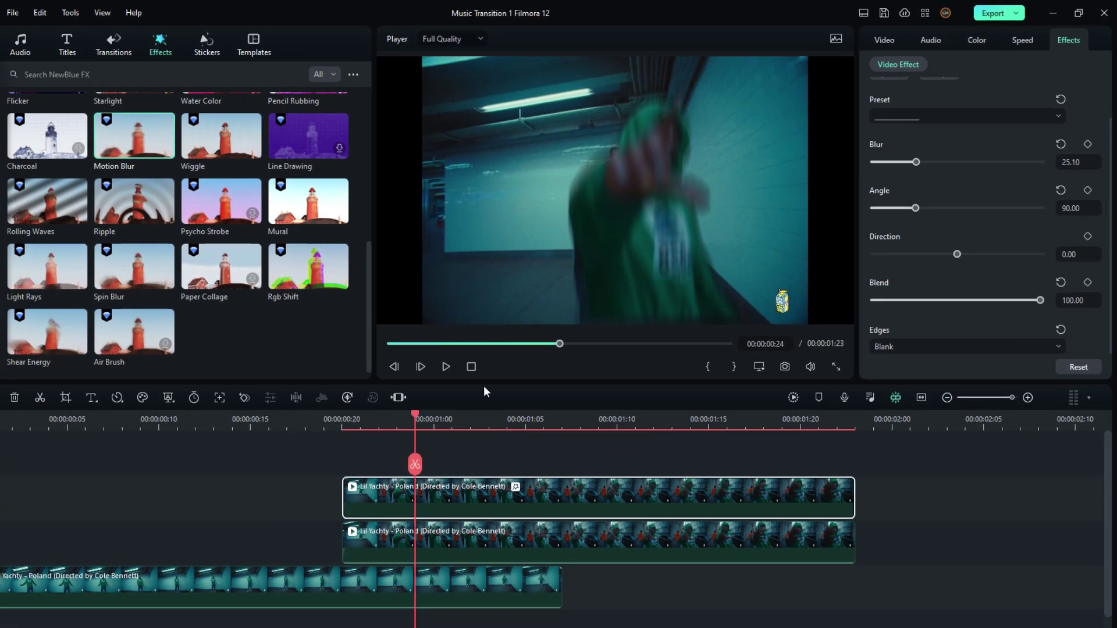
Keyframe the blur at 25.10 at 00:00:00:24, fading to 0 at 00:00:01:01
left_click_drag(412, 418, 452, 424)
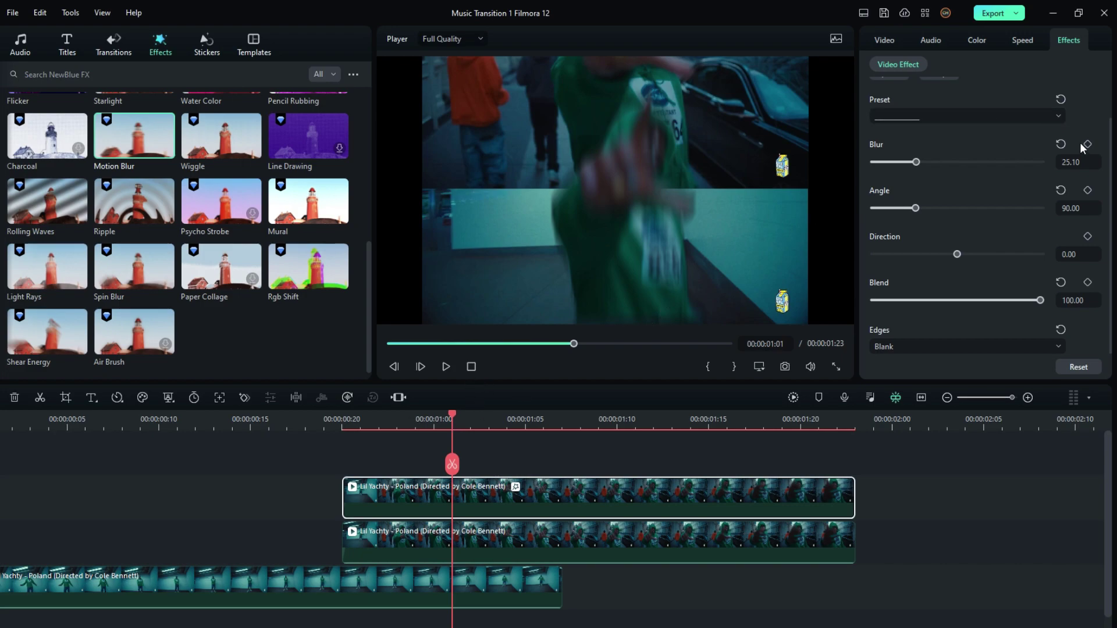
left_click(415, 421)
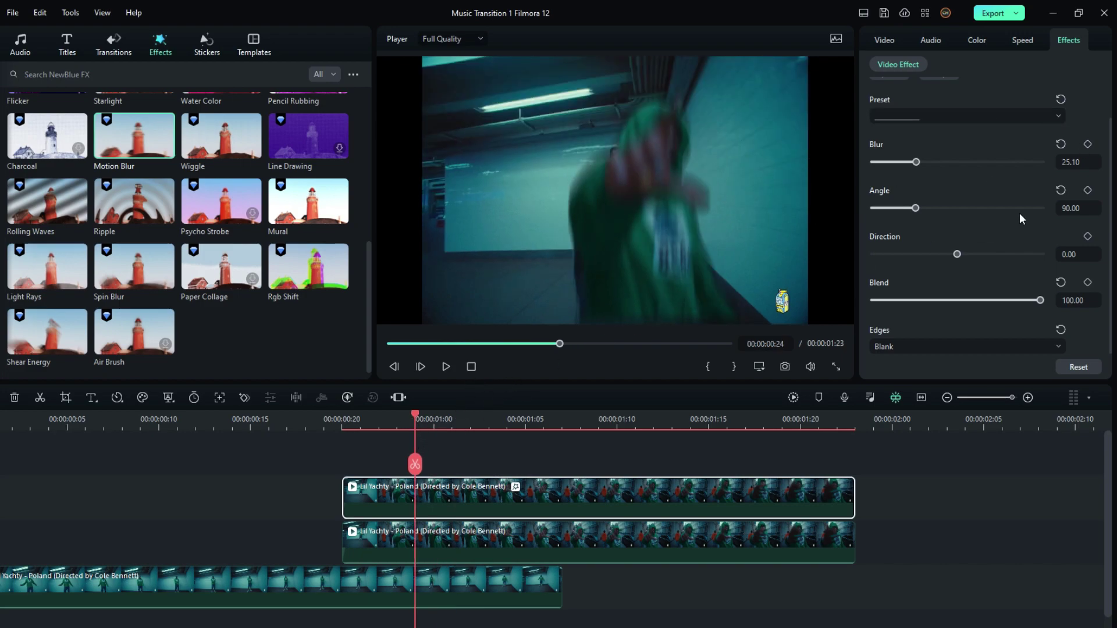
left_click(1088, 146)
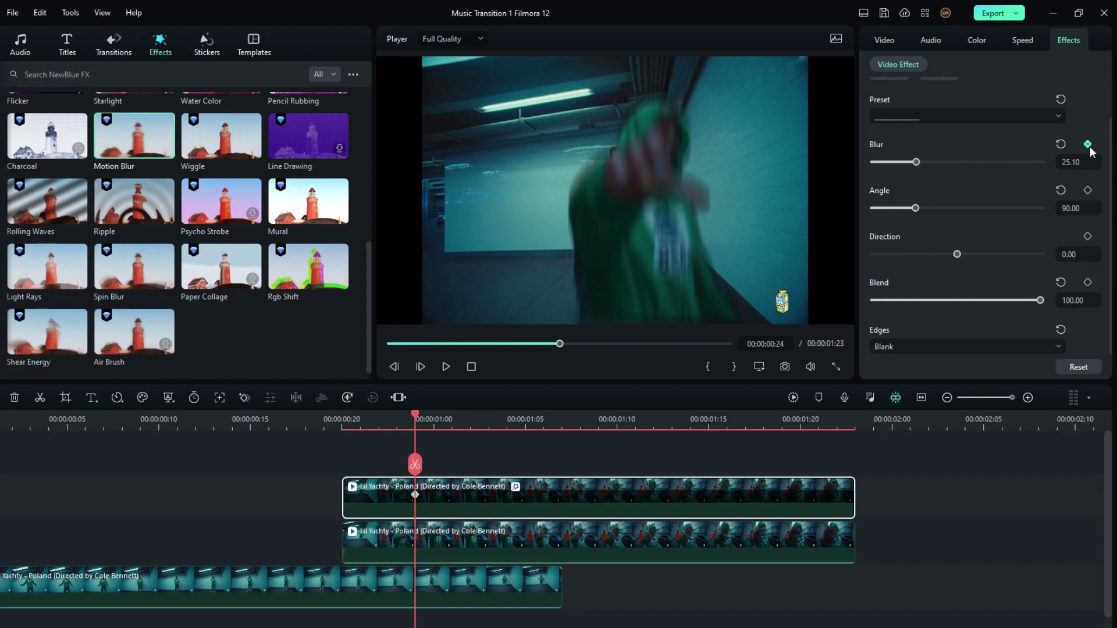
key("Right")
key("Right")
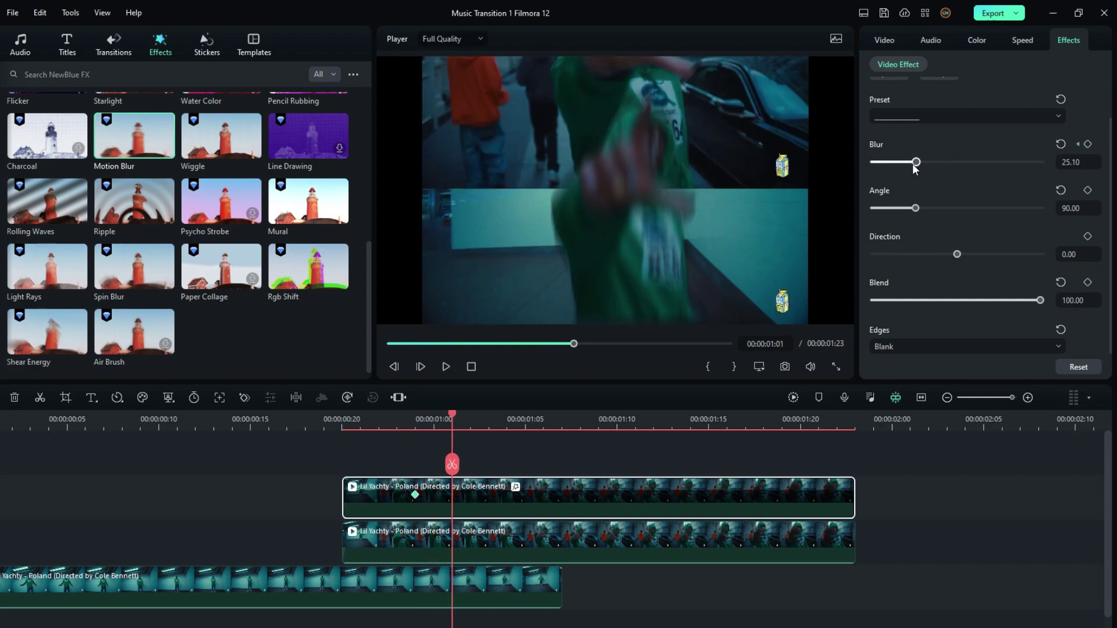
left_click_drag(910, 166, 857, 160)
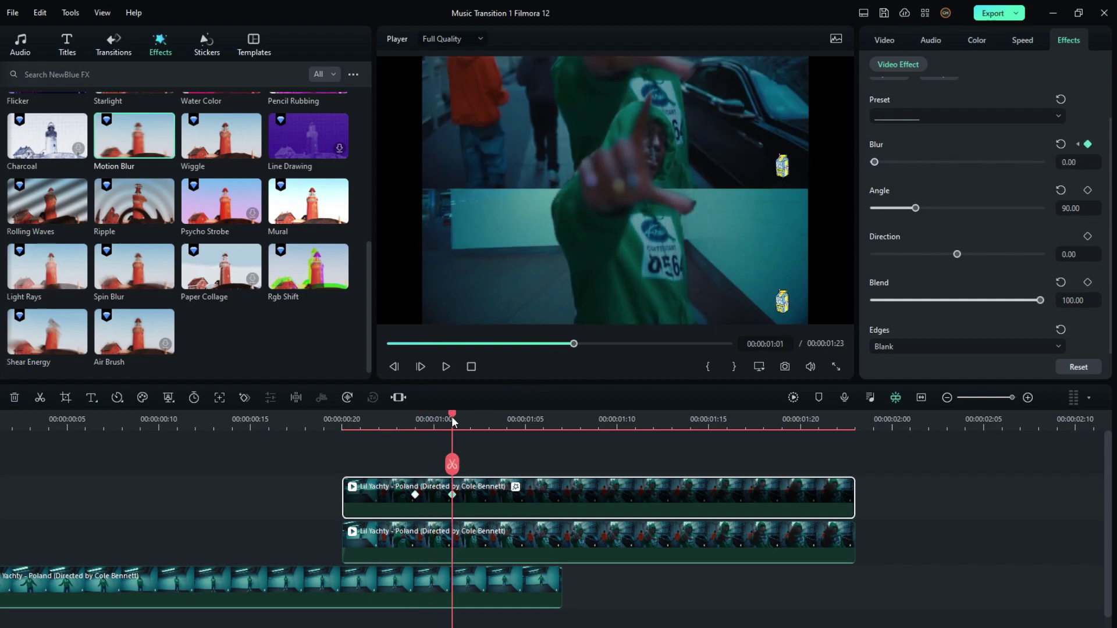
mouse_move(451, 417)
left_mouse_down()
mouse_move(378, 427)
mouse_move(465, 427)
mouse_move(431, 429)
mouse_move(440, 432)
left_mouse_up()
left_click(472, 539)
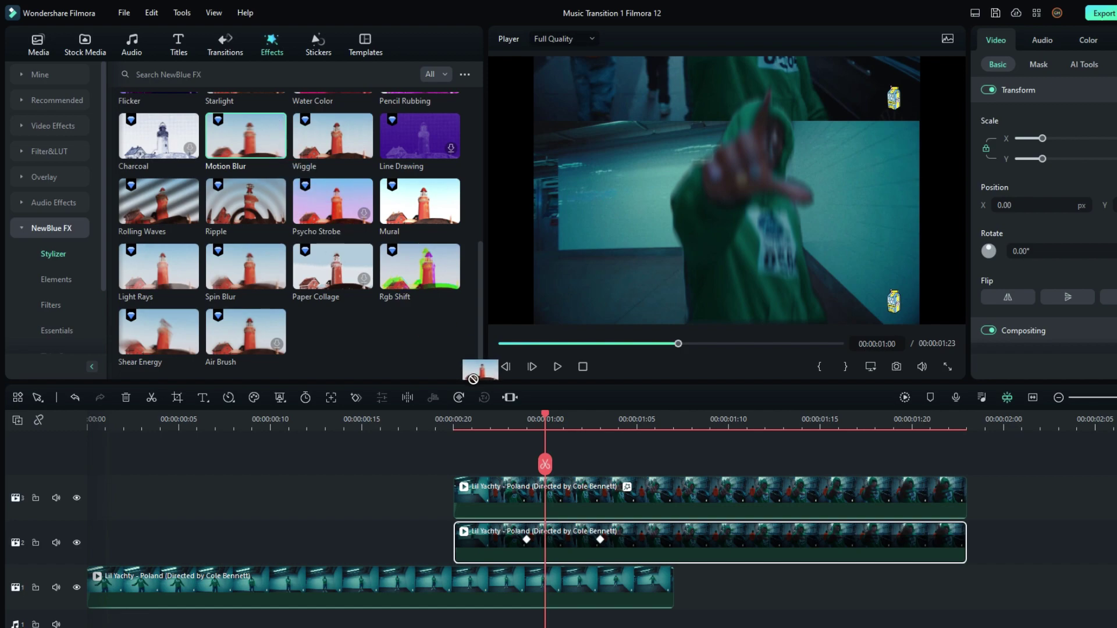
Apply Motion Blur to the background copy with angle 90, full blend and Blank edges
mouse_move(472, 378)
left_mouse_down()
mouse_move(525, 536)
mouse_move(515, 534)
left_mouse_up()
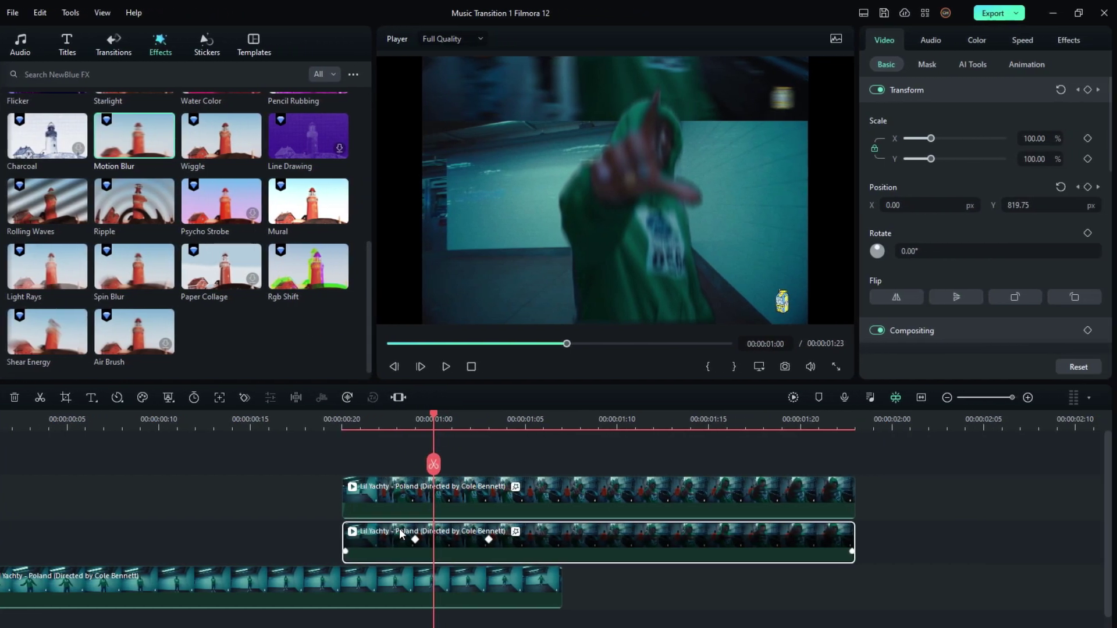
left_click(1067, 41)
type("90")
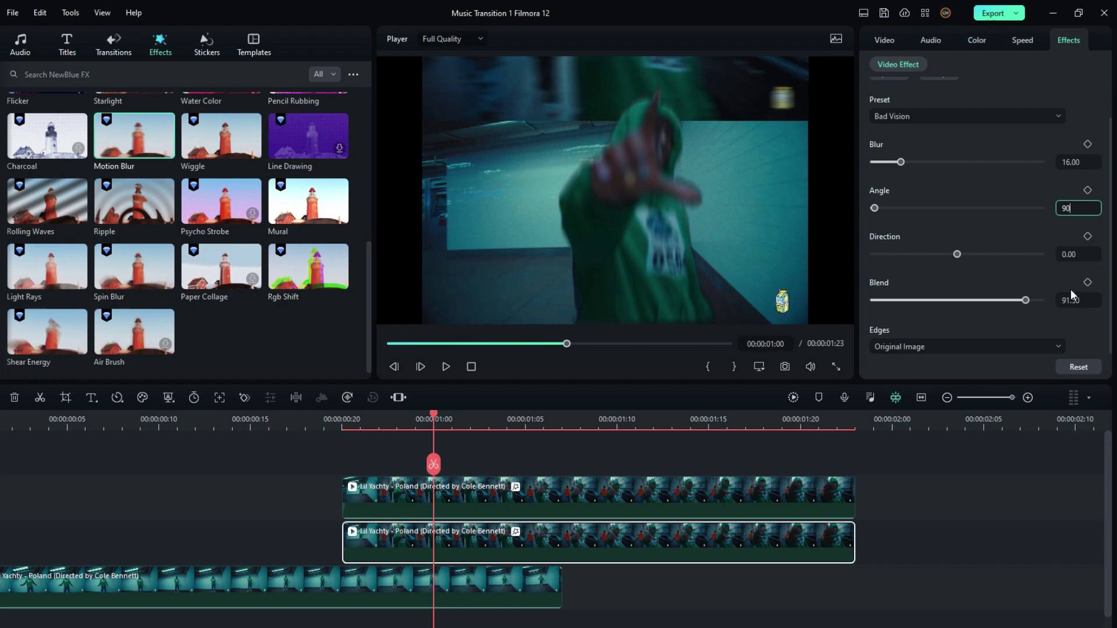
key("Return")
left_click_drag(899, 164, 915, 164)
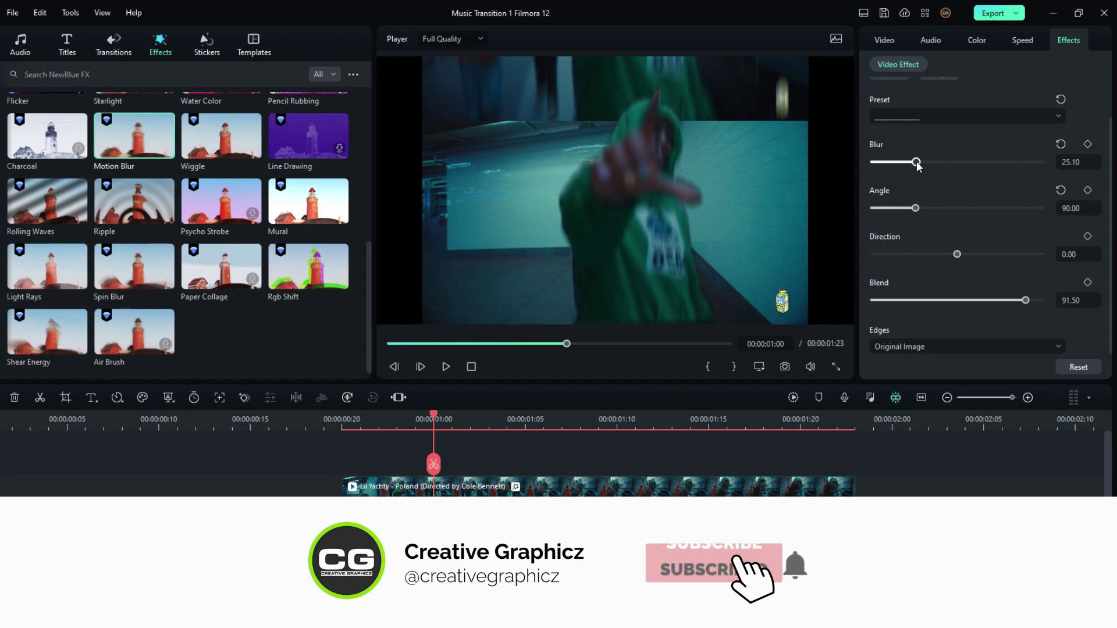
left_click_drag(1027, 306, 1043, 305)
left_click(916, 346)
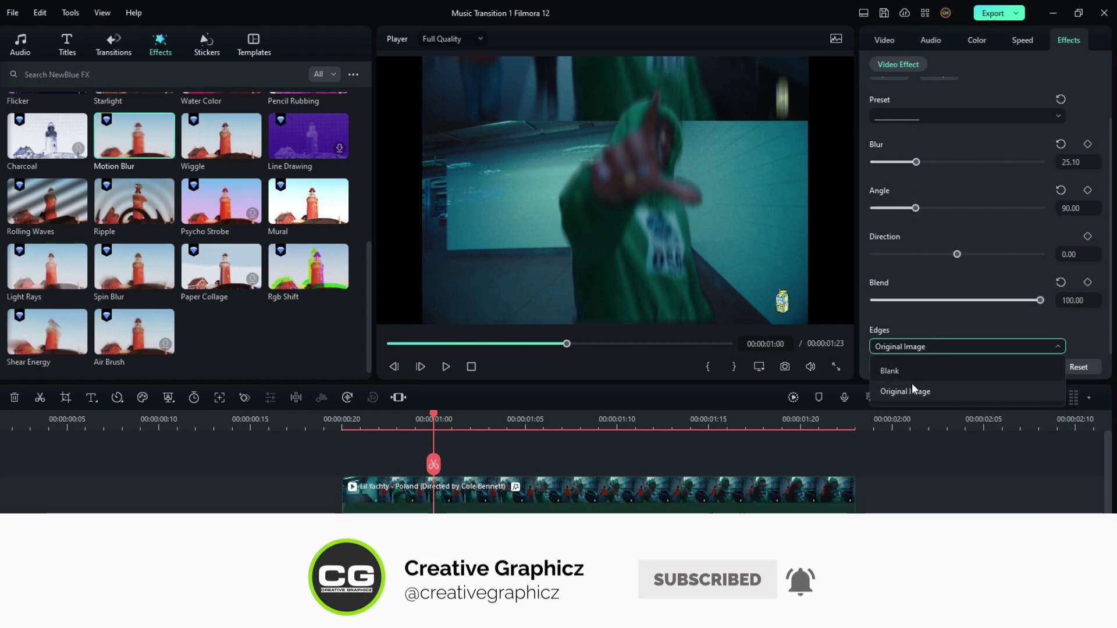
left_click(912, 370)
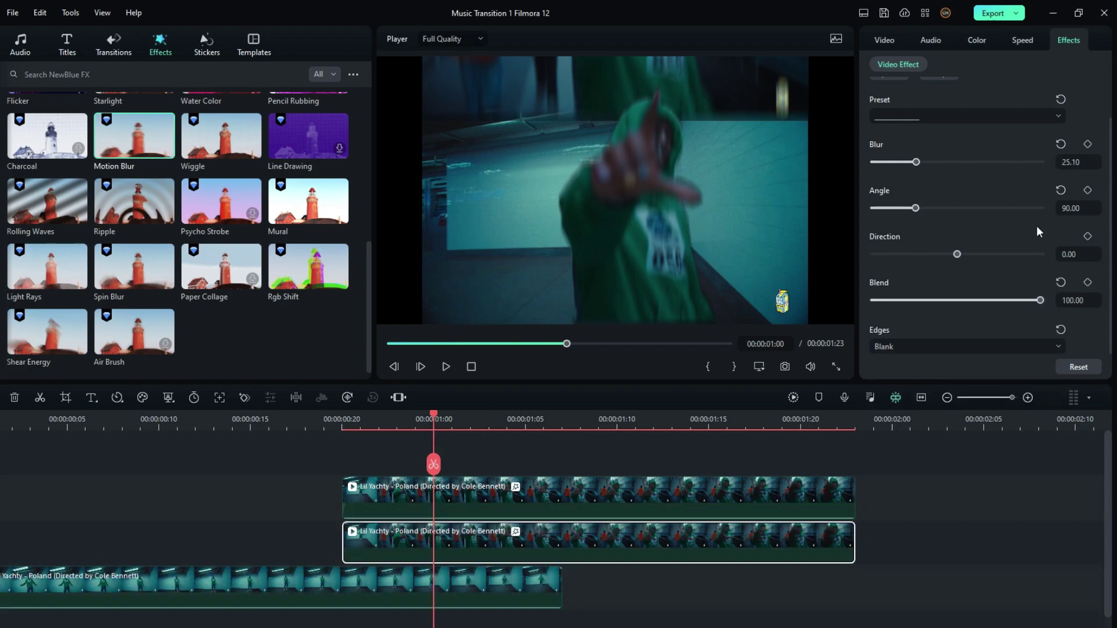
Keyframe the copy's blur at 25.10, fading to 0 a few frames later, and review playback
left_click(1088, 145)
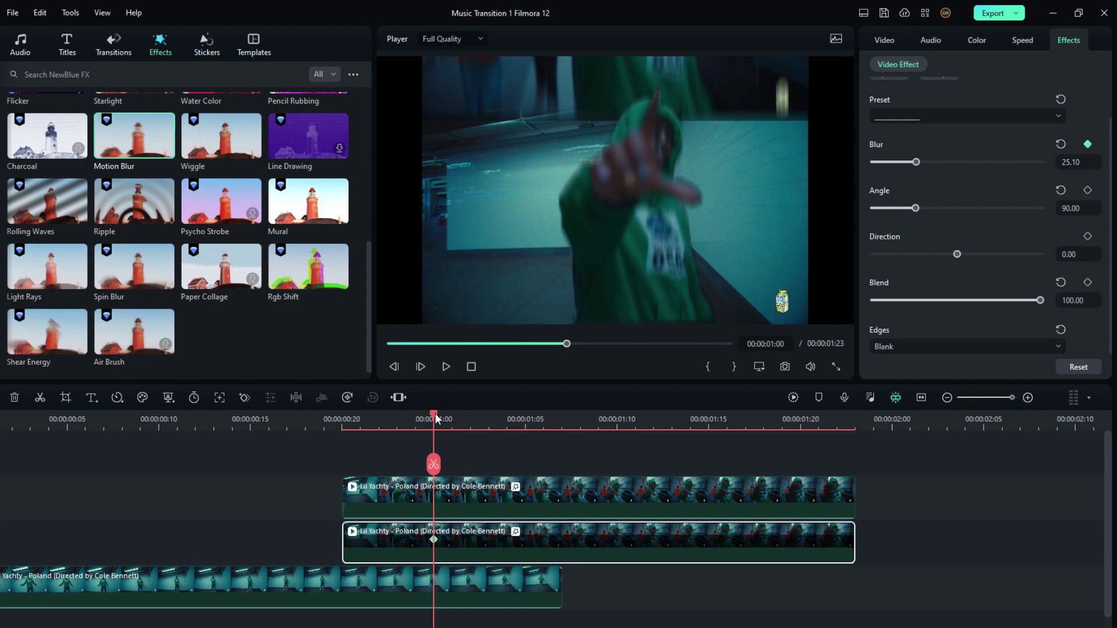
left_click_drag(435, 413, 487, 422)
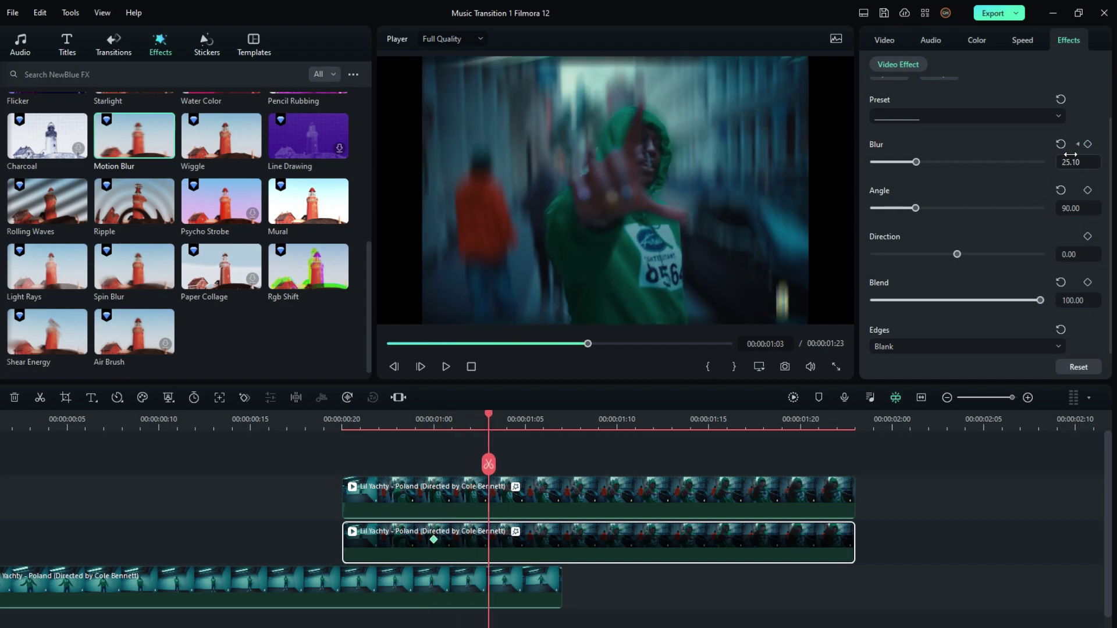
left_click_drag(916, 163, 870, 164)
mouse_move(443, 384)
left_mouse_down()
mouse_move(533, 390)
mouse_move(445, 390)
left_mouse_up()
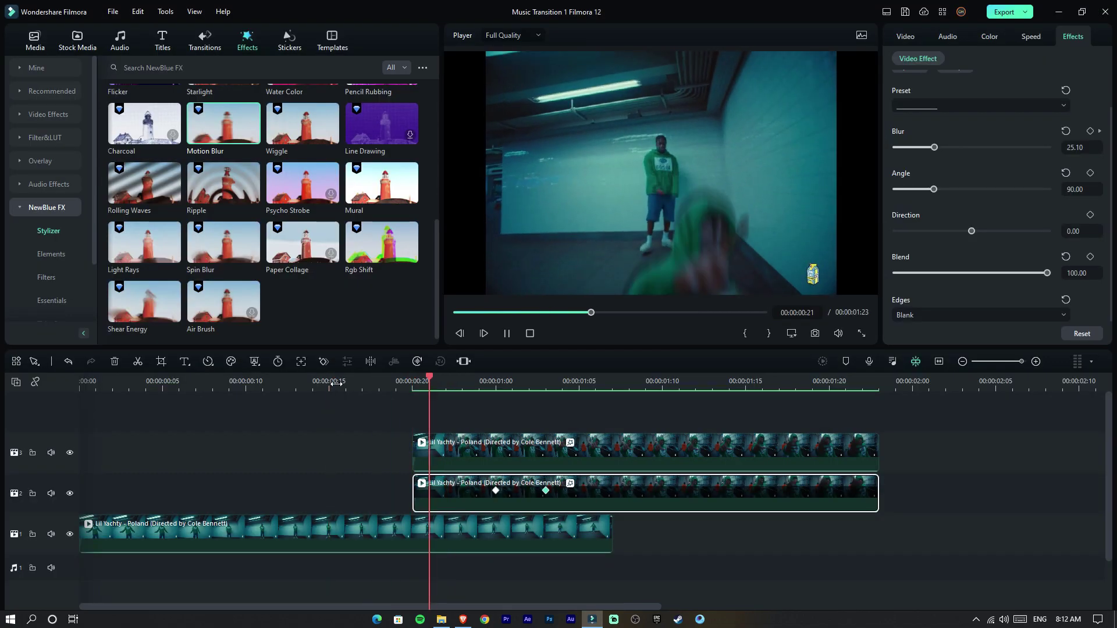
key("space")
left_click_drag(545, 490, 562, 490)
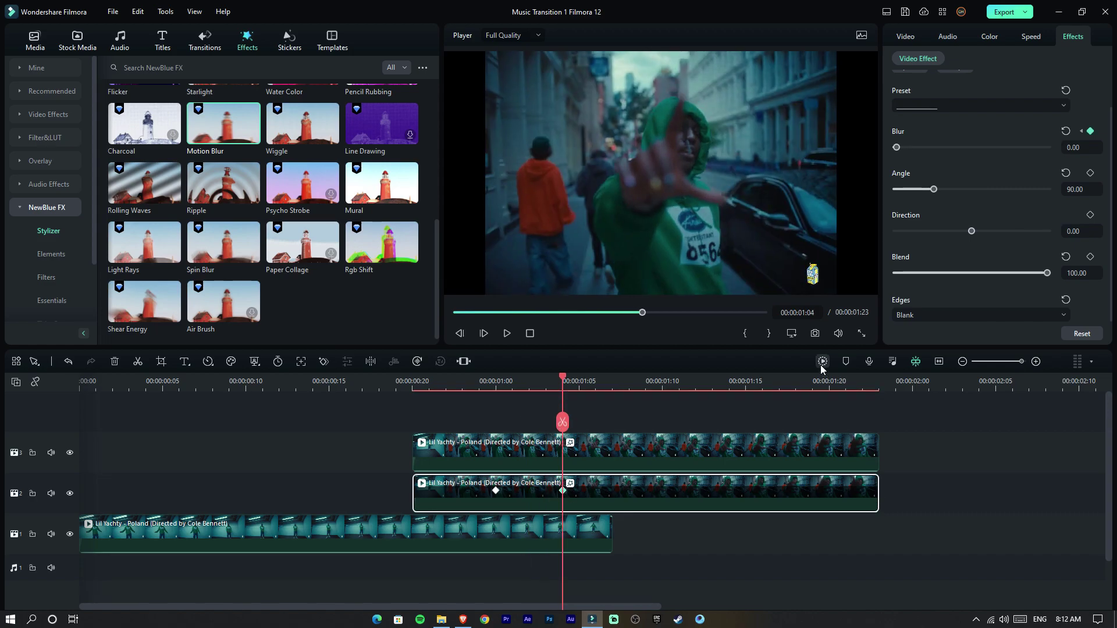
left_click(395, 381)
left_click(495, 382)
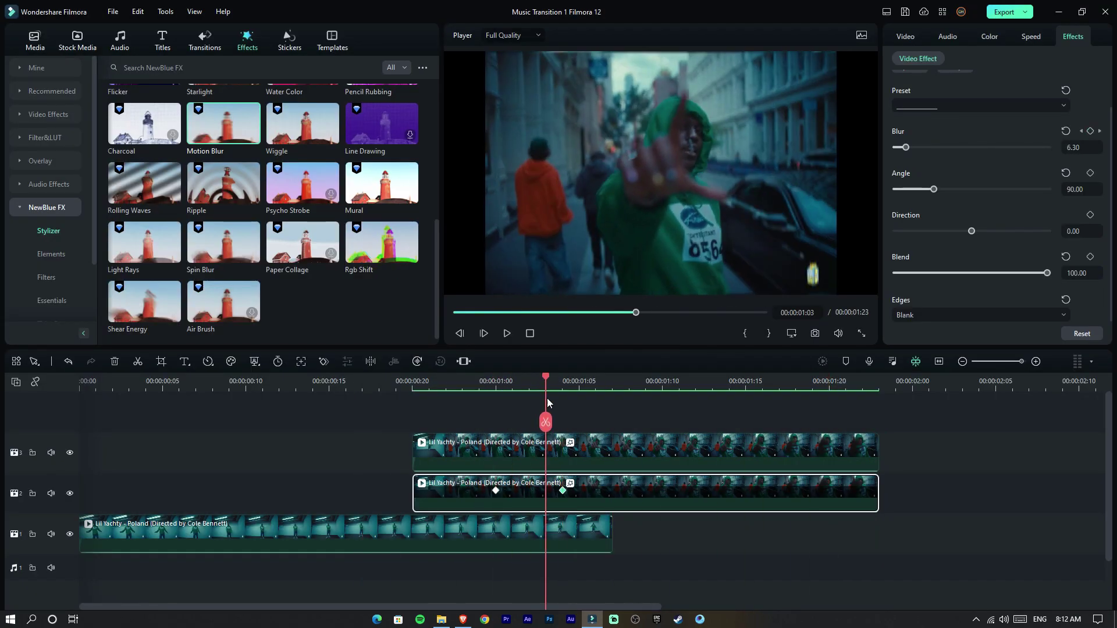
left_click(515, 491)
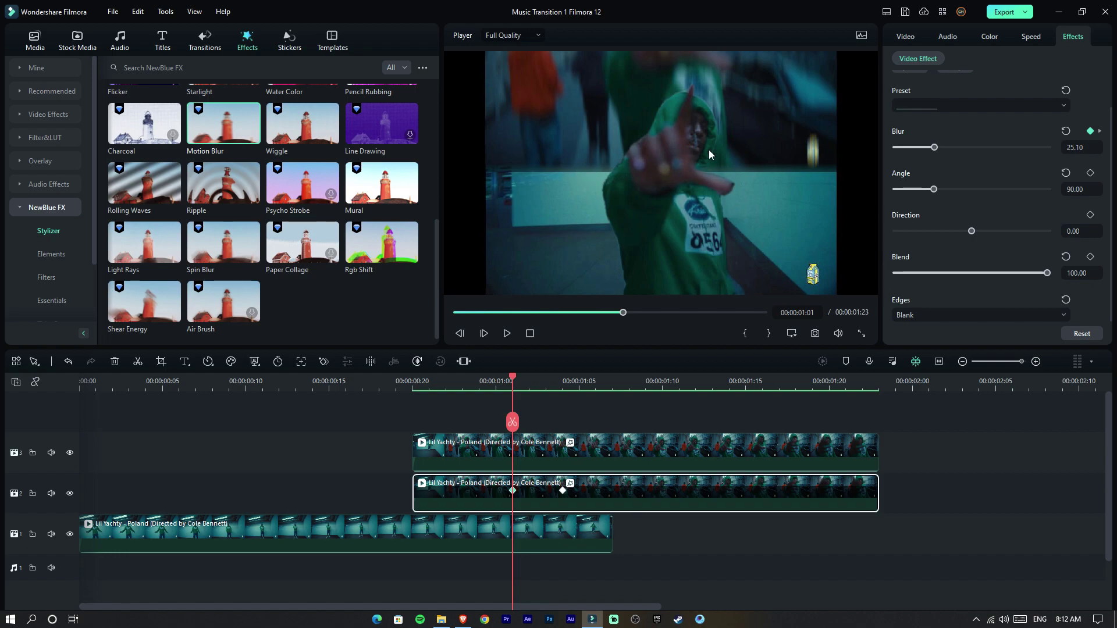
Add a Parallel Lines mask rotated 90° with edge blur 11 and a slightly narrower width
left_click(904, 36)
left_click(941, 57)
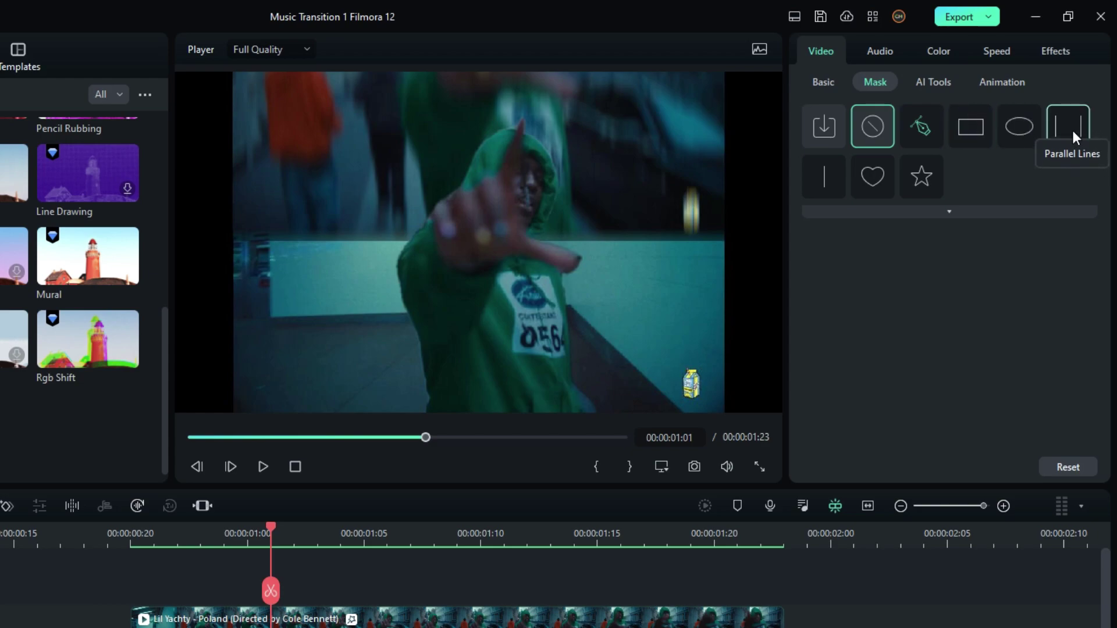
left_click(1071, 128)
type("90")
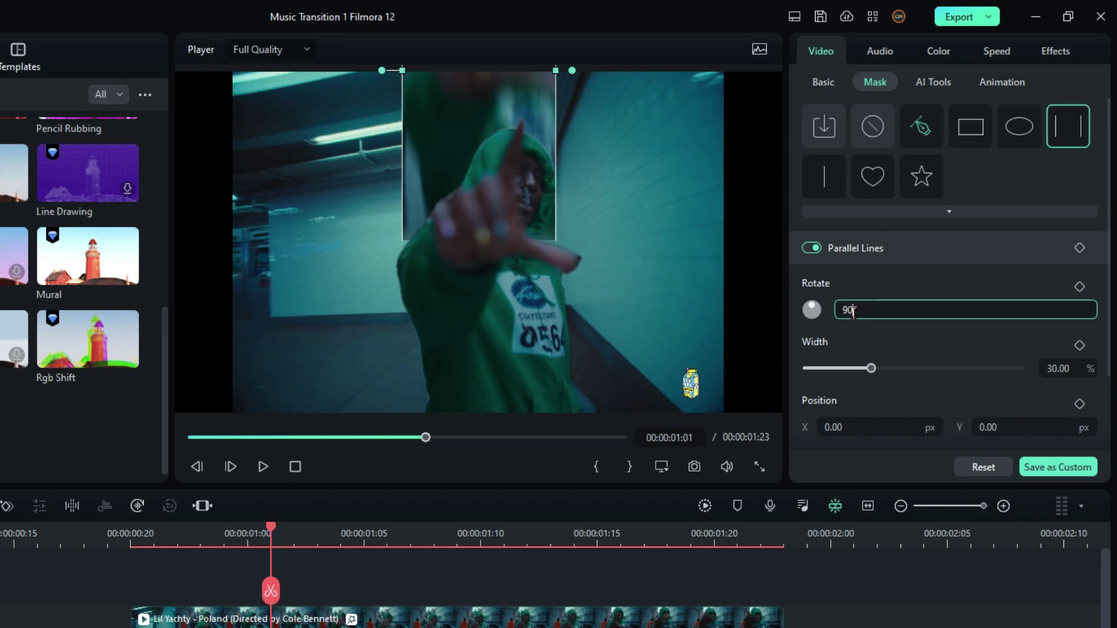
key("Return")
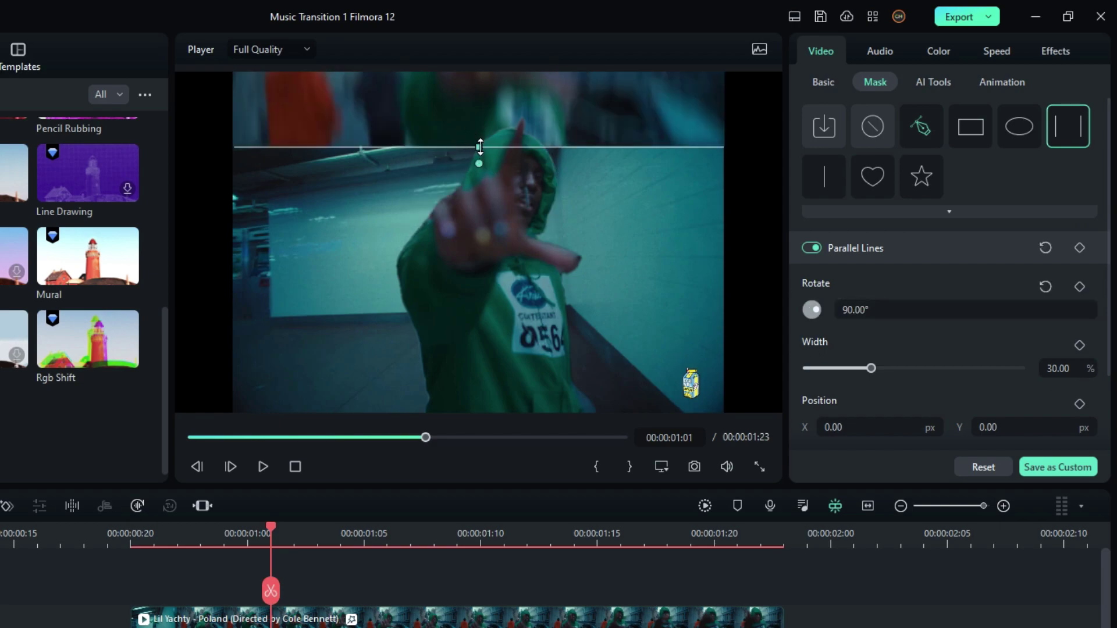
mouse_move(479, 147)
left_mouse_down()
mouse_move(480, 263)
mouse_move(479, 231)
left_mouse_up()
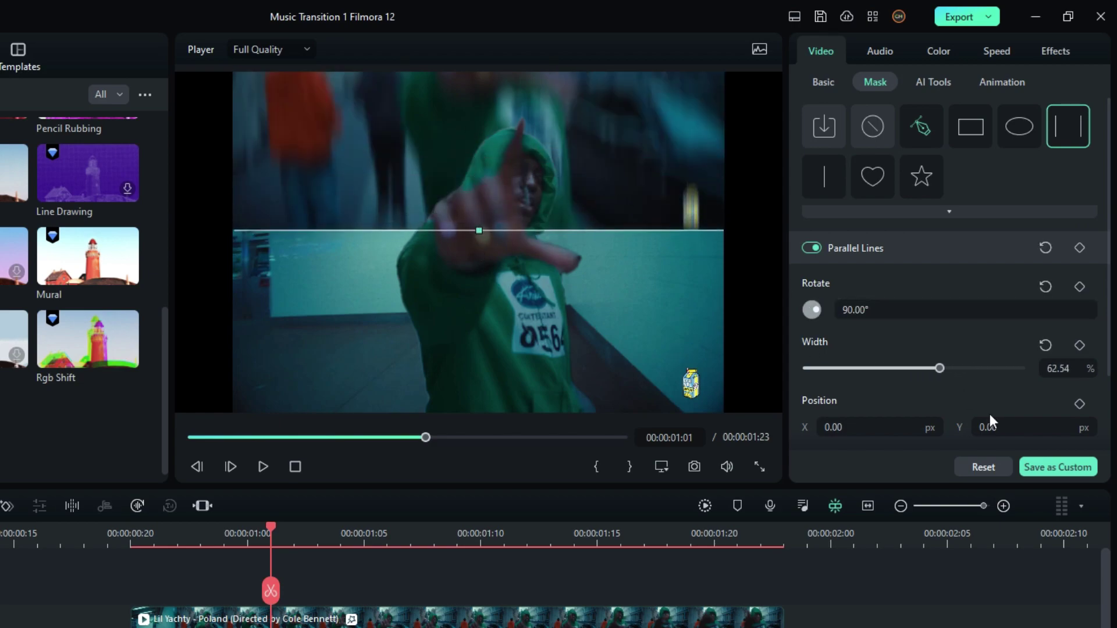
scroll(991, 422, "down", 2)
left_click_drag(805, 392, 832, 391)
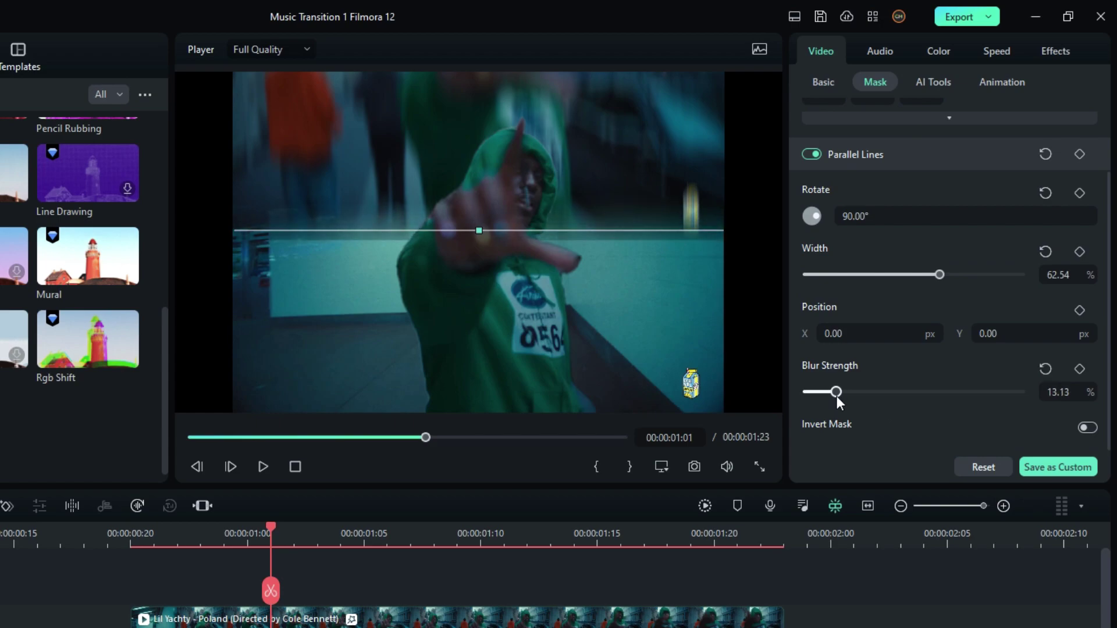
type("1")
key("Return")
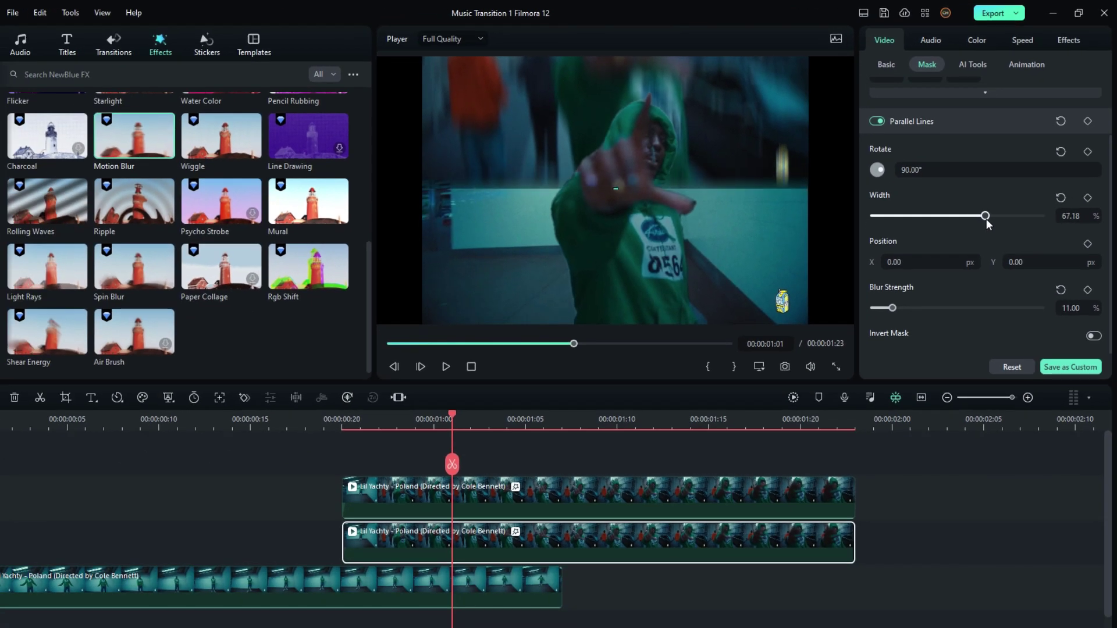
left_click_drag(980, 217, 973, 220)
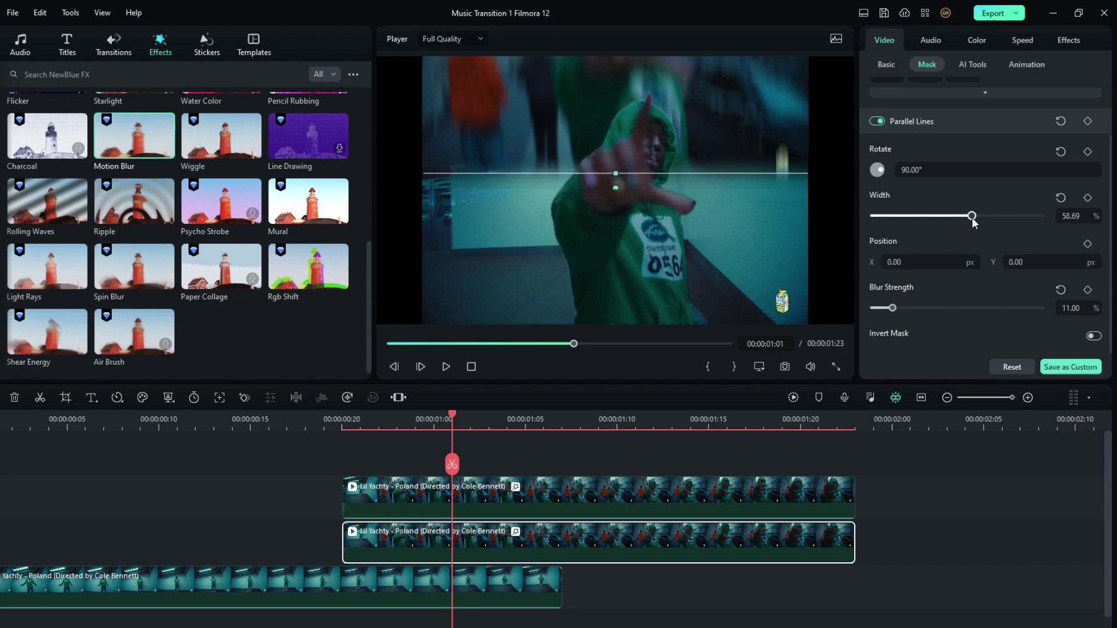
Keyframe the mask from 58.69% width, blur 11 at 01:00 to 100%, blur 0 at 01:03
left_click_drag(453, 415, 434, 413)
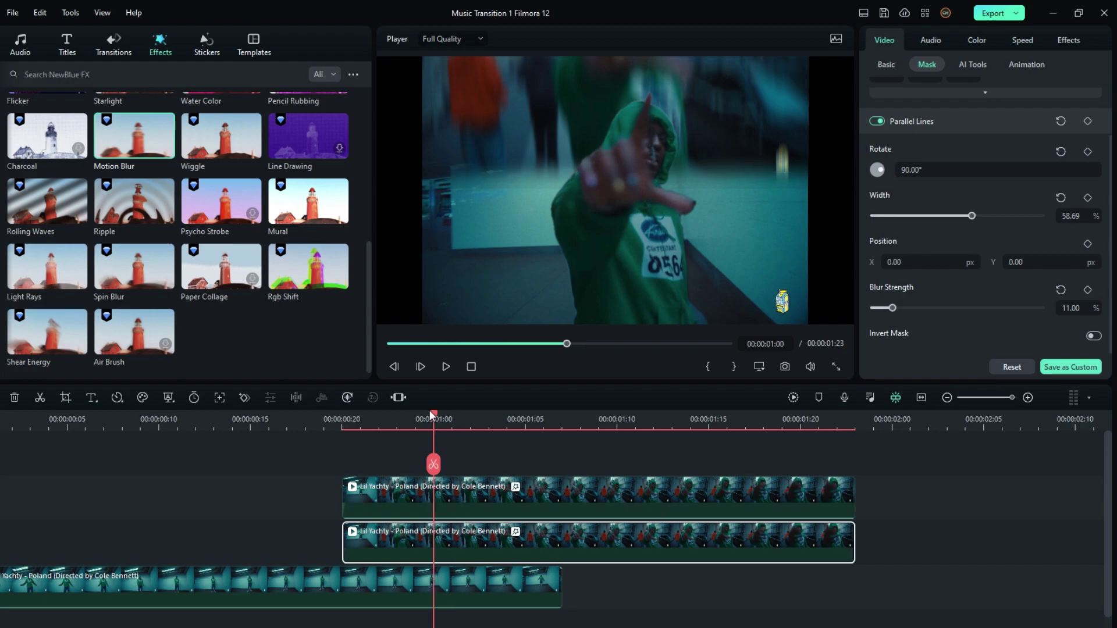
left_click(1088, 198)
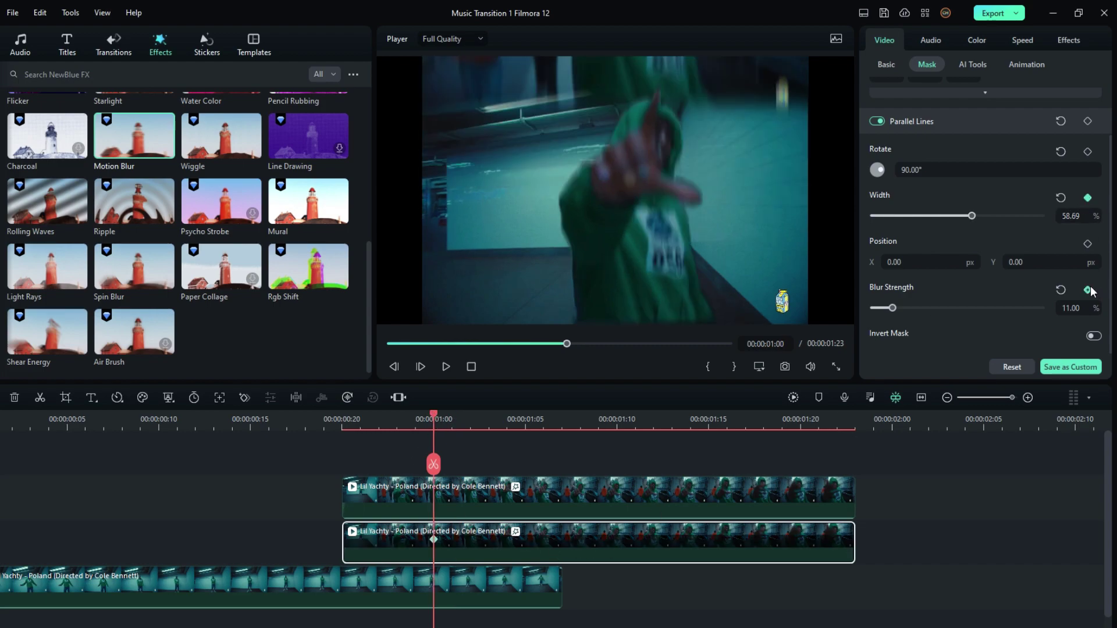
left_click_drag(451, 425, 487, 428)
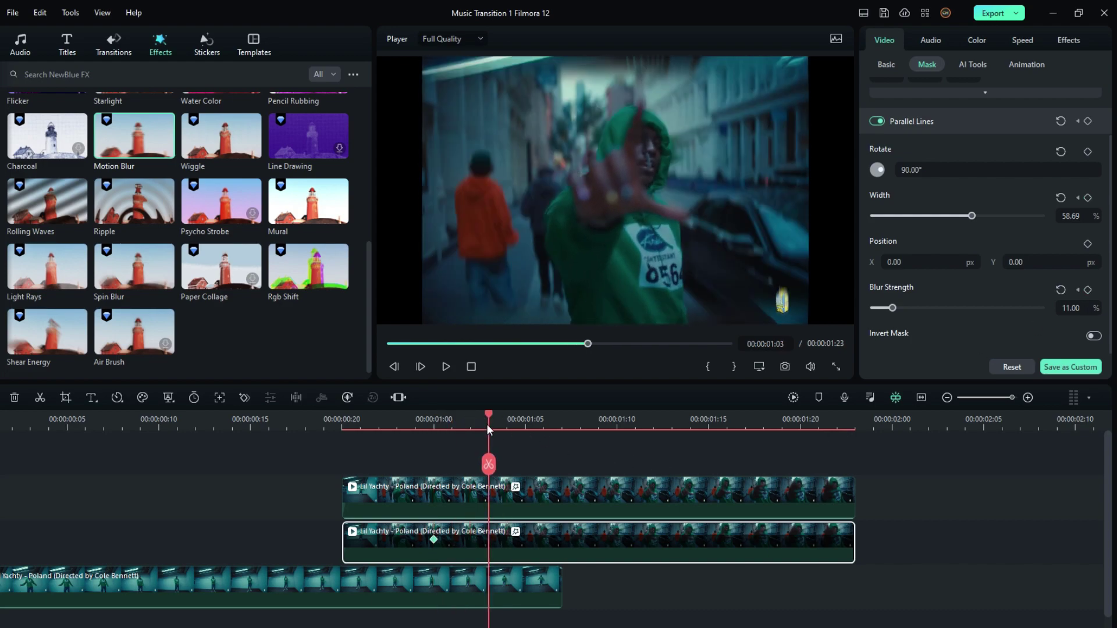
left_click(1061, 199)
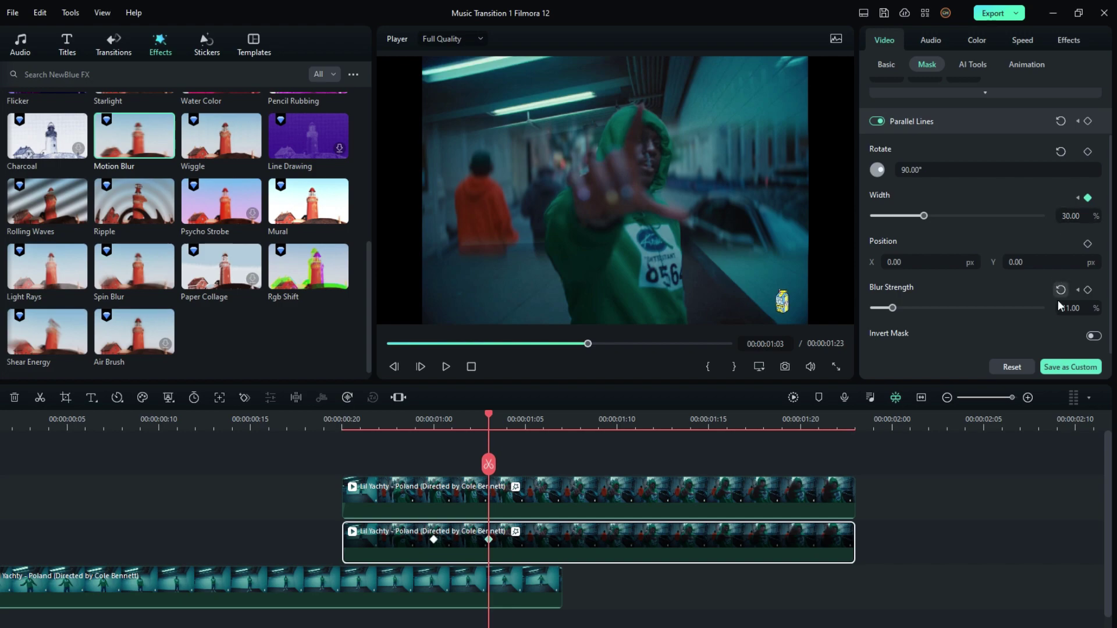
left_click(1062, 291)
left_click_drag(923, 216, 984, 216)
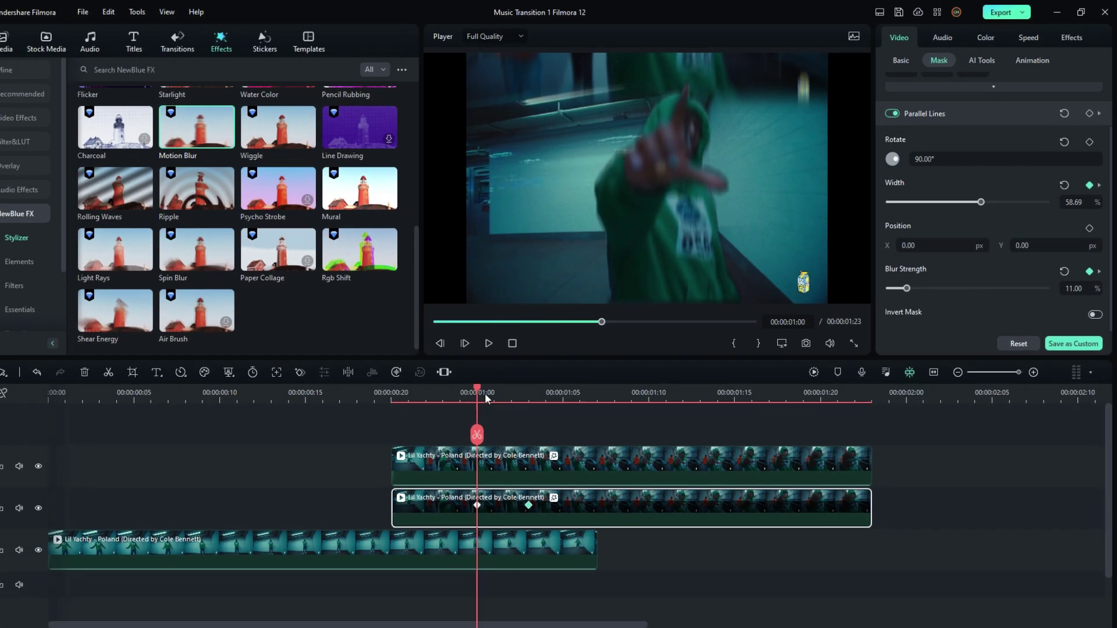
left_click_drag(433, 424, 509, 438)
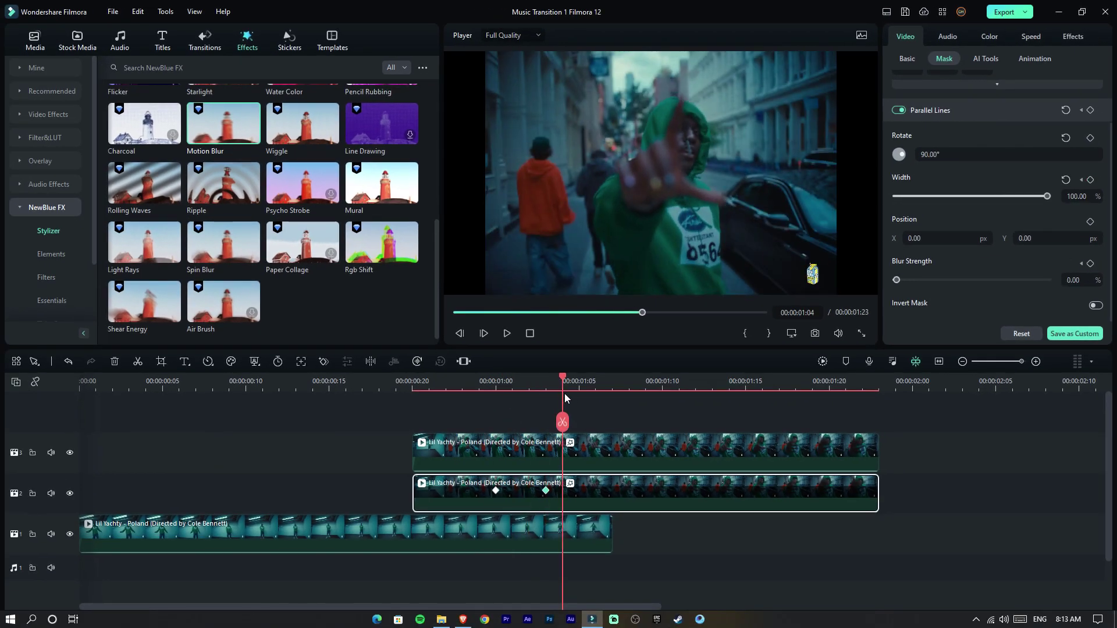
Render the preview, then play the project from near the start several times
left_click(822, 361)
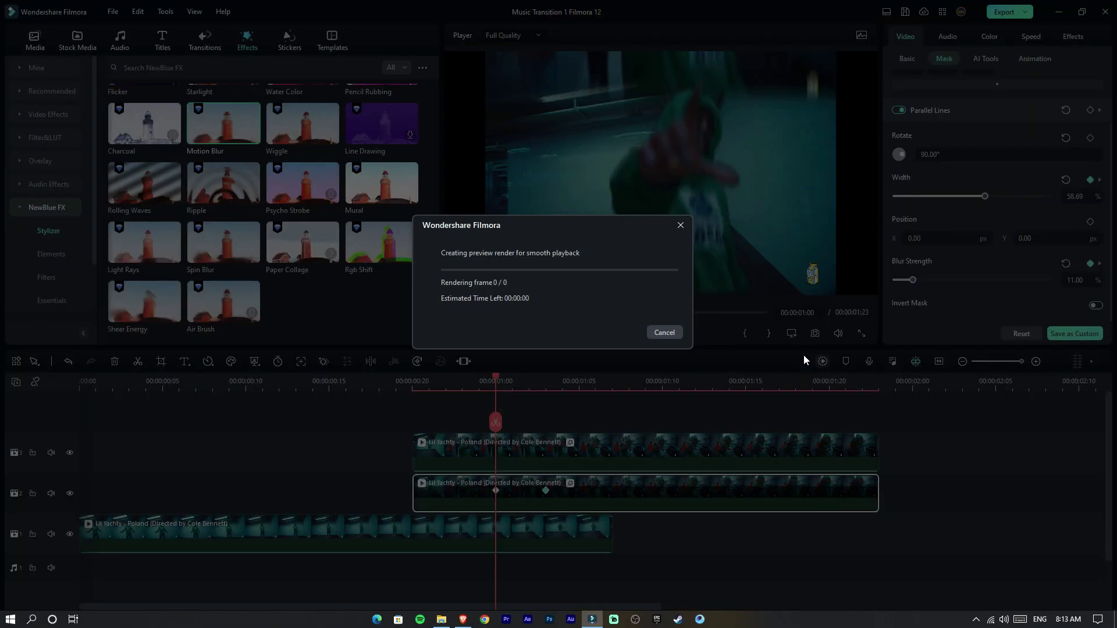
left_click(163, 382)
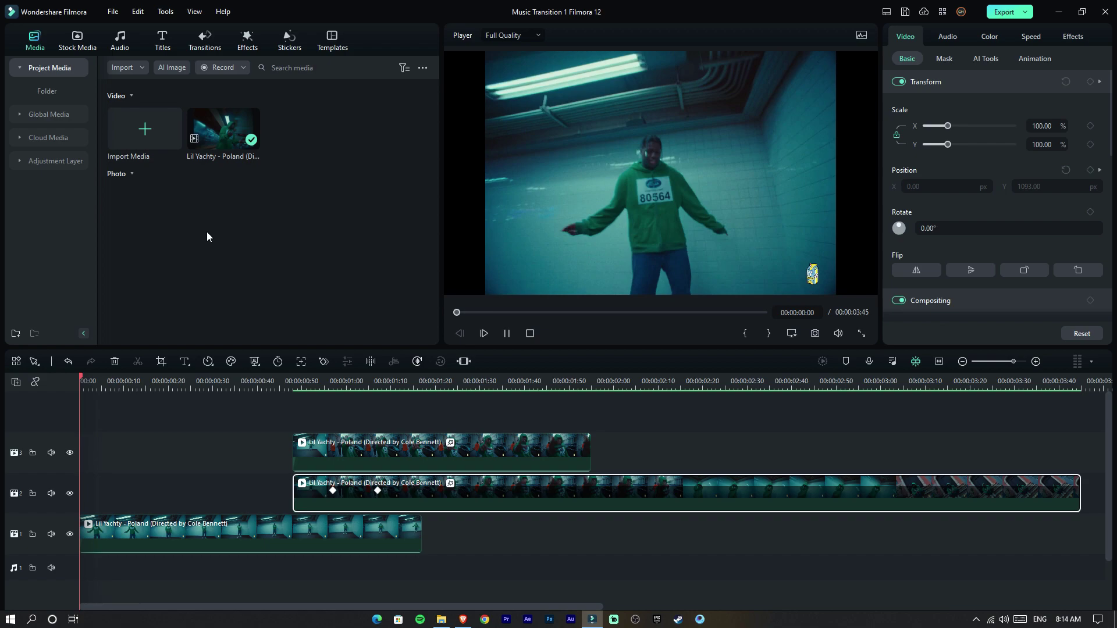
key("space")
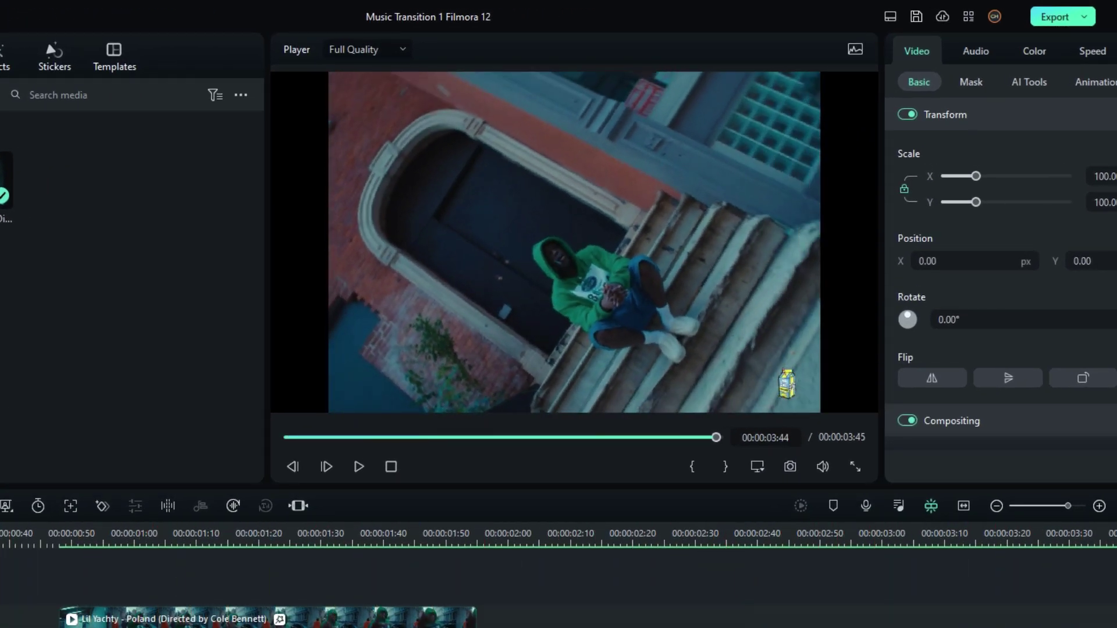
key("space")
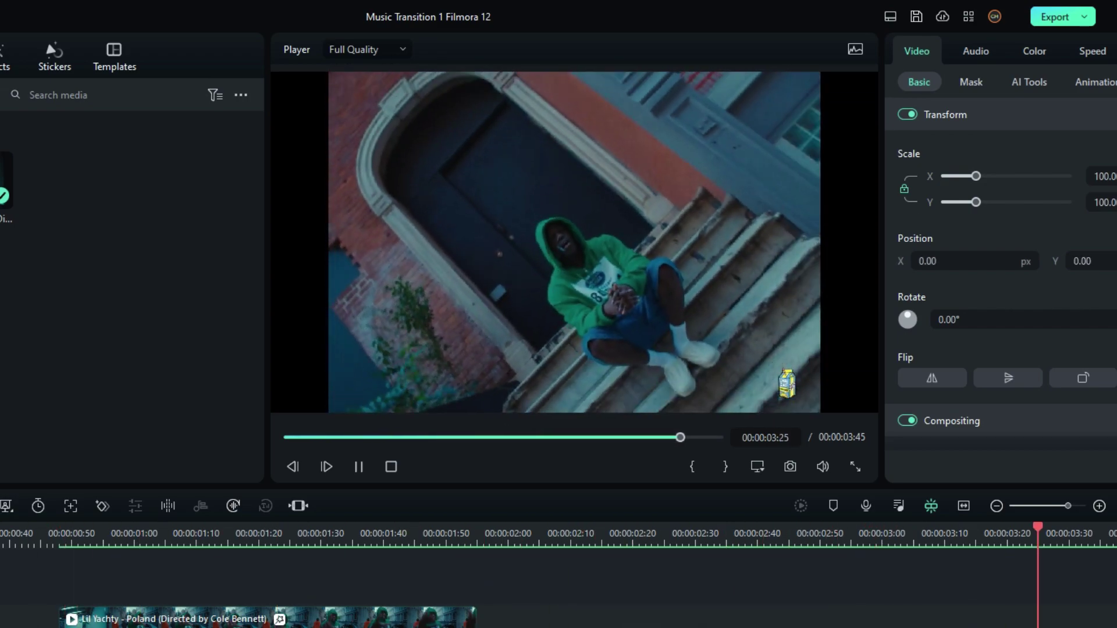
key("space")
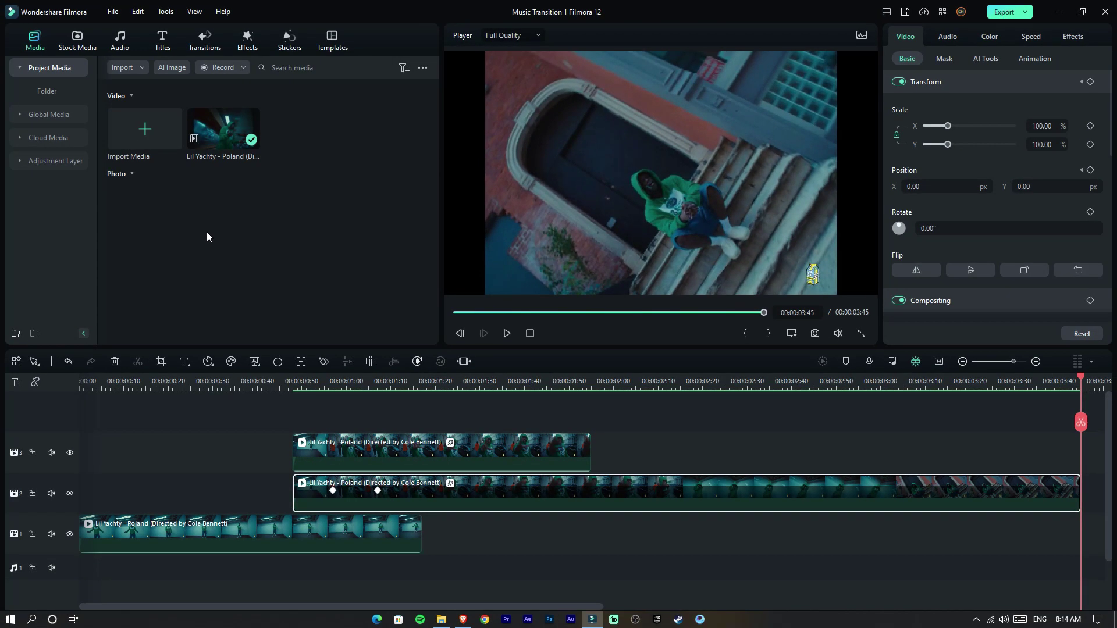
key("space")
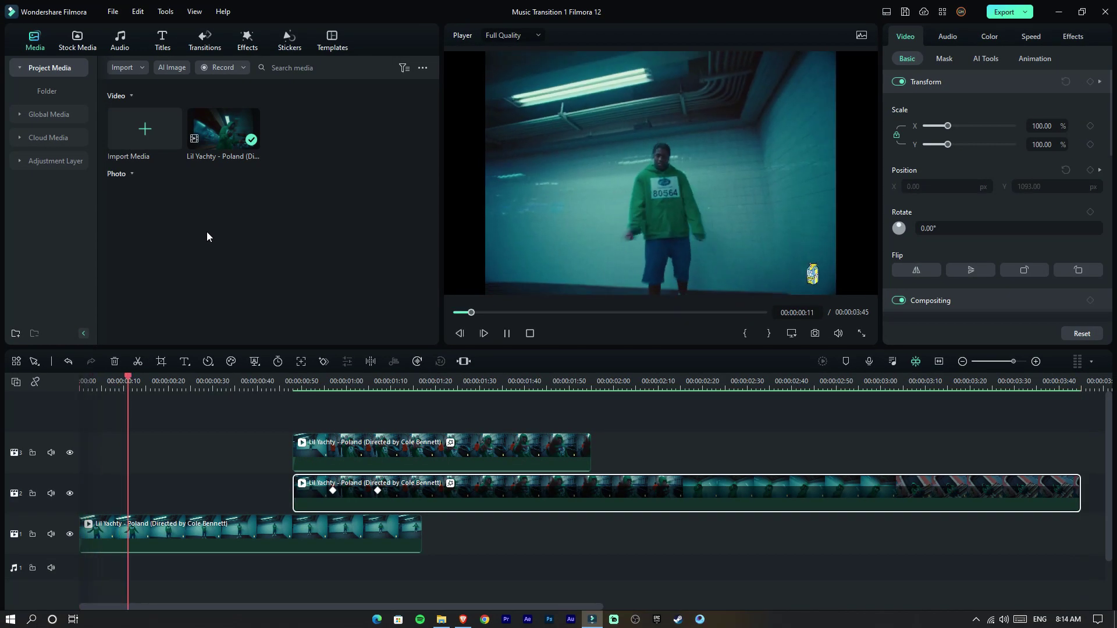